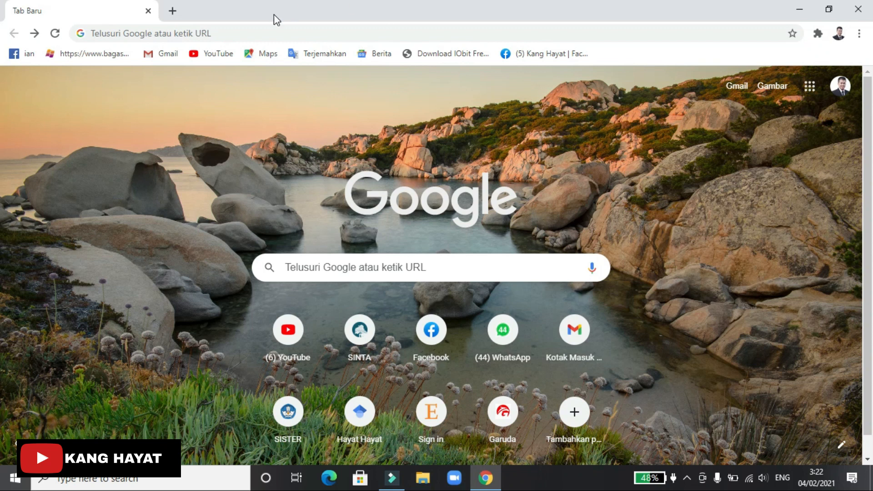
Load orcid.org in the browser and scroll over the ORCID home page
{"action": "left_click", "coordinate": [248, 34]}
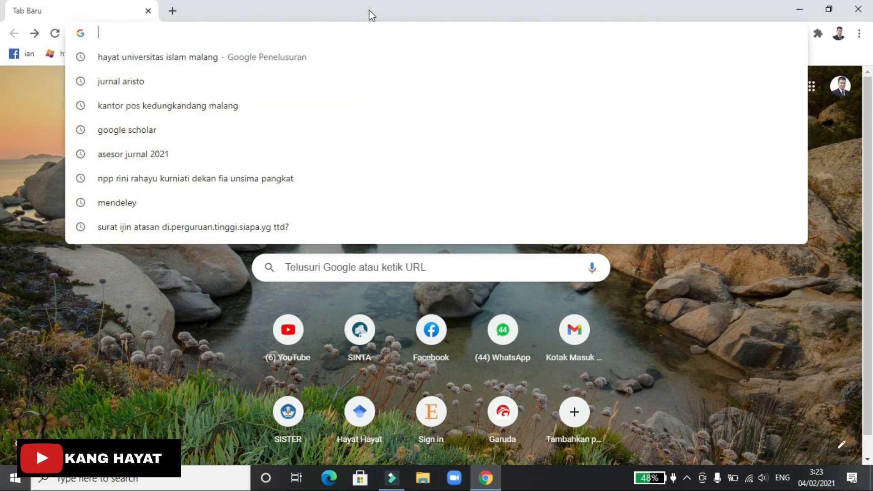
{"action": "type", "text": "orc"}
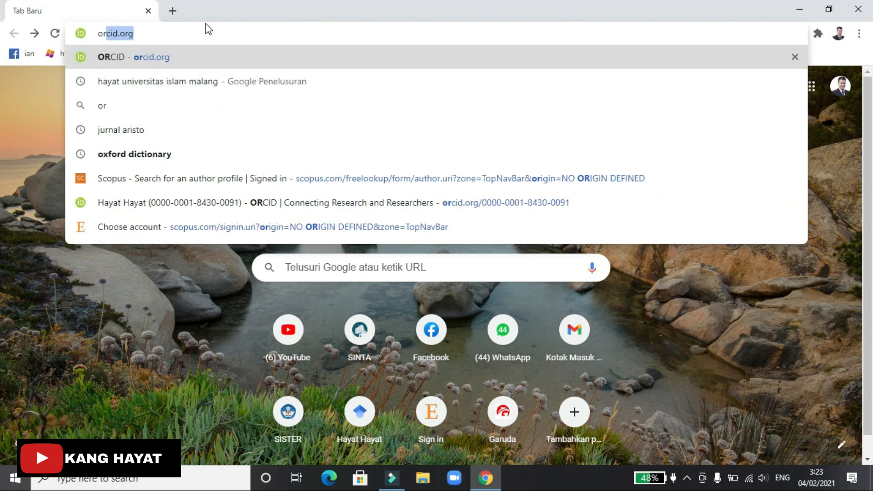
{"action": "type", "text": "id.org"}
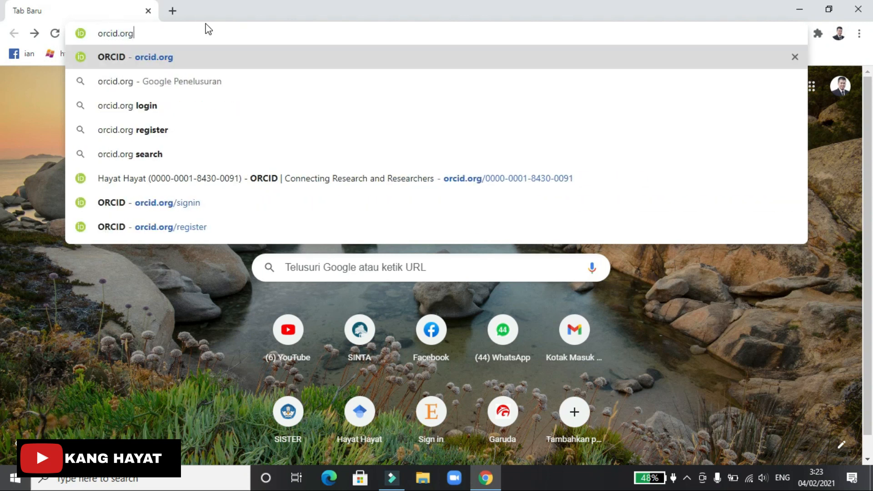
{"action": "key", "text": "Return"}
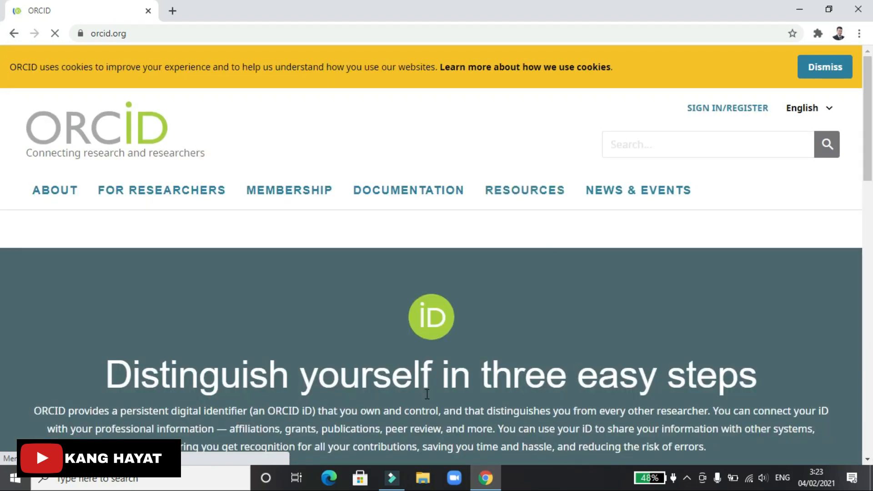
{"action": "scroll", "coordinate": [142, 329], "scroll_direction": "down", "scroll_amount": 3}
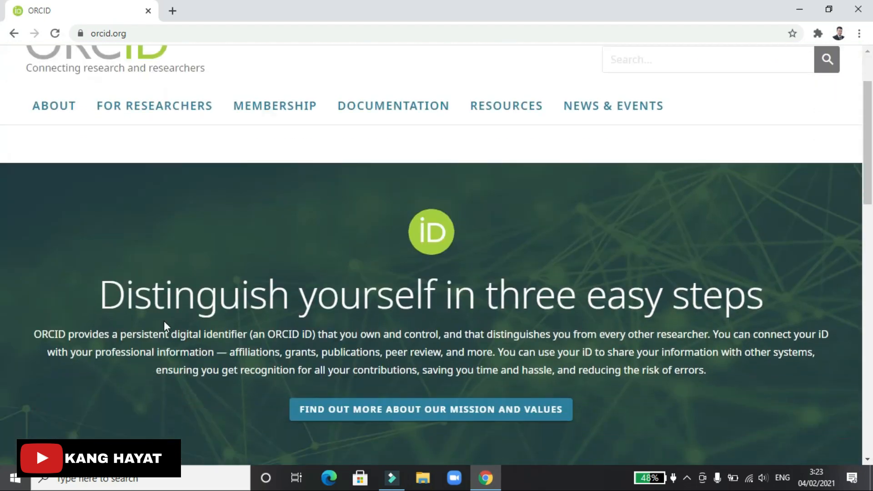
{"action": "scroll", "coordinate": [488, 276], "scroll_direction": "down", "scroll_amount": 5}
{"action": "scroll", "coordinate": [488, 276], "scroll_direction": "up", "scroll_amount": 5}
{"action": "scroll", "coordinate": [489, 275], "scroll_direction": "up", "scroll_amount": 3}
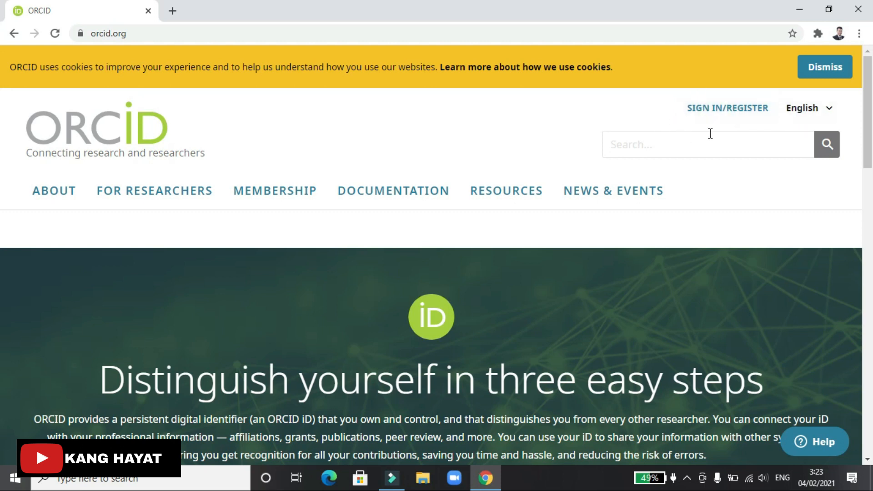
Open the ORCID SIGN IN/REGISTER page and scroll through it
{"action": "left_click", "coordinate": [744, 111]}
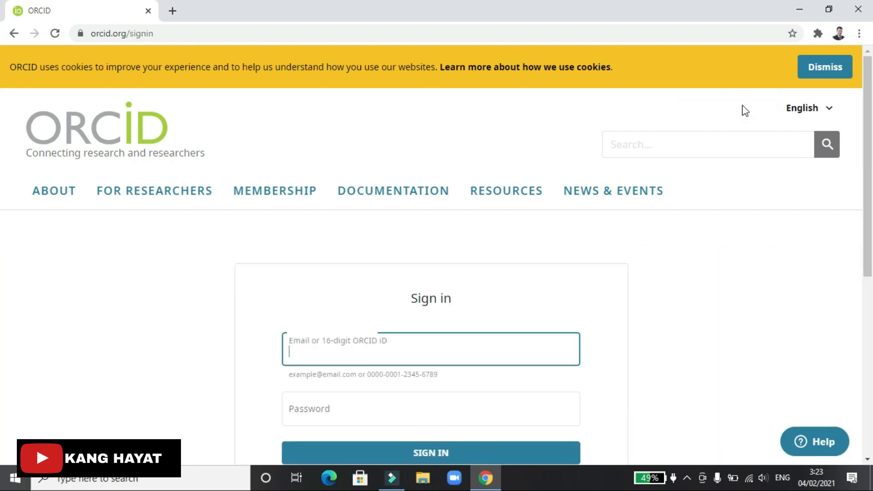
{"action": "scroll", "coordinate": [636, 233], "scroll_direction": "down", "scroll_amount": 2}
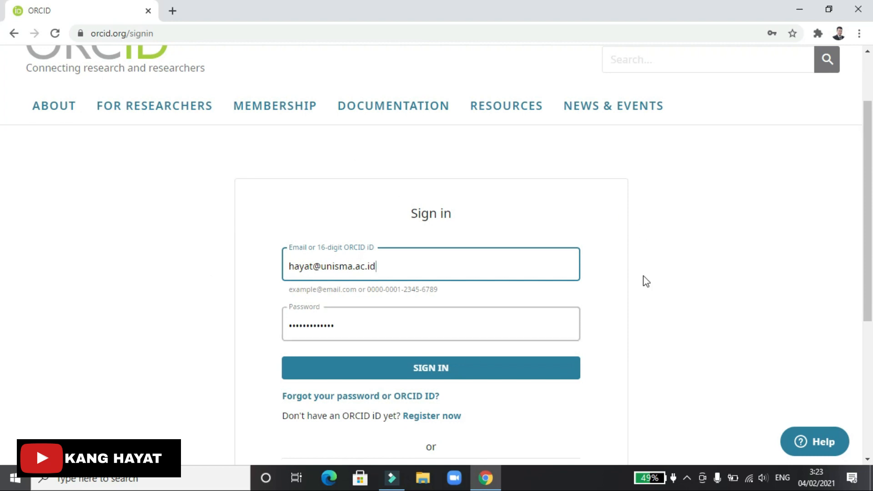
{"action": "scroll", "coordinate": [643, 278], "scroll_direction": "down", "scroll_amount": 4}
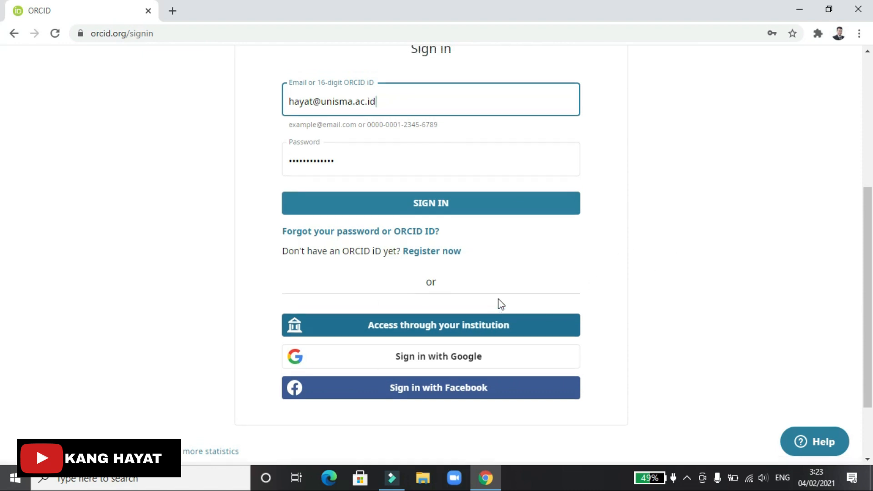
{"action": "scroll", "coordinate": [501, 305], "scroll_direction": "up", "scroll_amount": 2}
Check the autofilled login e-mail and password, then choose Register now
{"action": "left_click_drag", "start_coordinate": [391, 178], "coordinate": [286, 182]}
{"action": "left_click", "coordinate": [535, 181]}
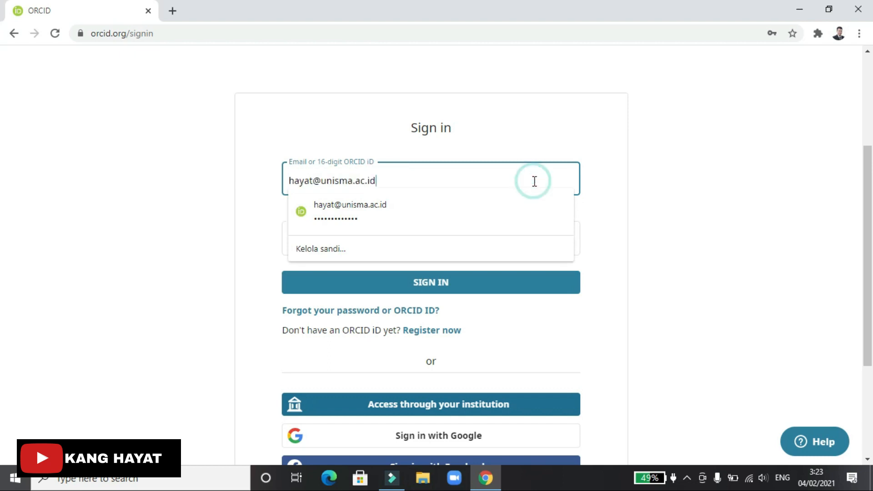
{"action": "left_click", "coordinate": [691, 170]}
{"action": "left_click", "coordinate": [470, 251]}
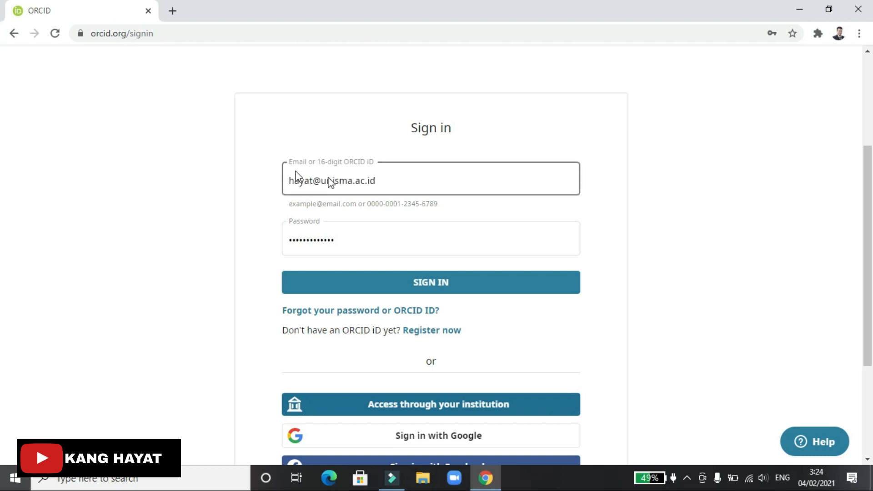
{"action": "left_click", "coordinate": [396, 179]}
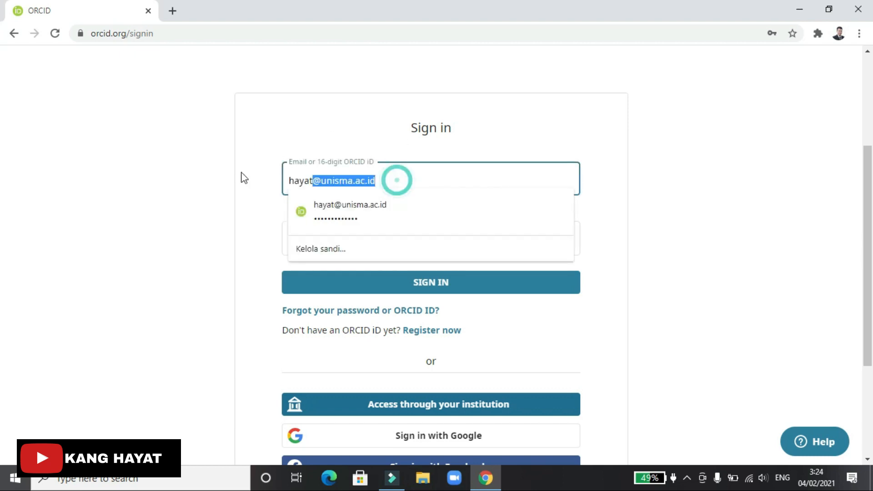
{"action": "left_click", "coordinate": [705, 222]}
{"action": "left_click", "coordinate": [369, 235]}
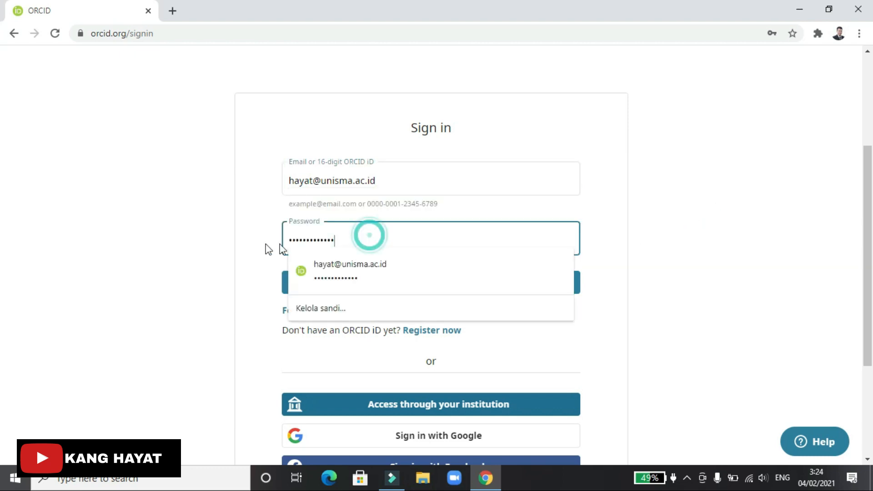
{"action": "left_click", "coordinate": [648, 227]}
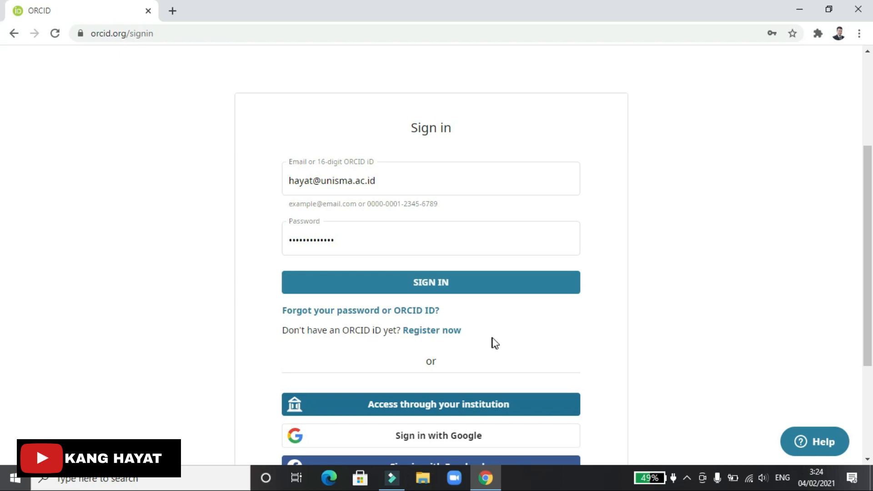
{"action": "left_click", "coordinate": [423, 331]}
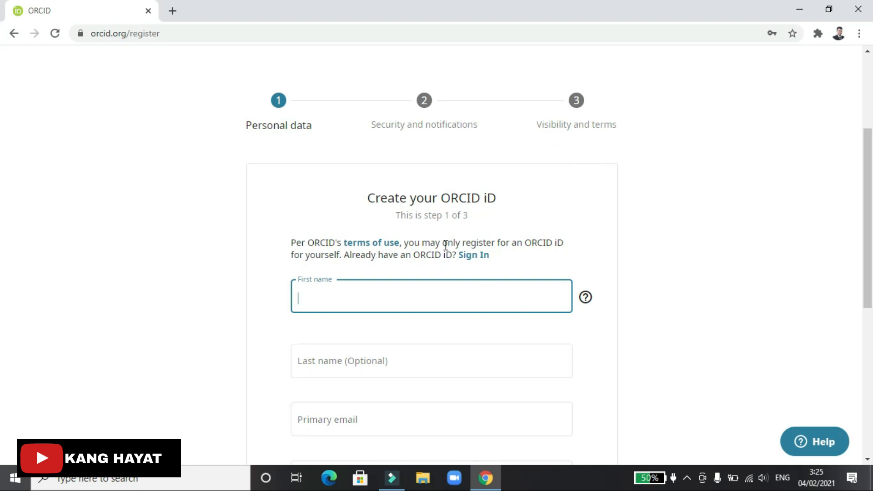
Scroll through step 1 of the Create your ORCID iD form
{"action": "scroll", "coordinate": [504, 264], "scroll_direction": "down", "scroll_amount": 4}
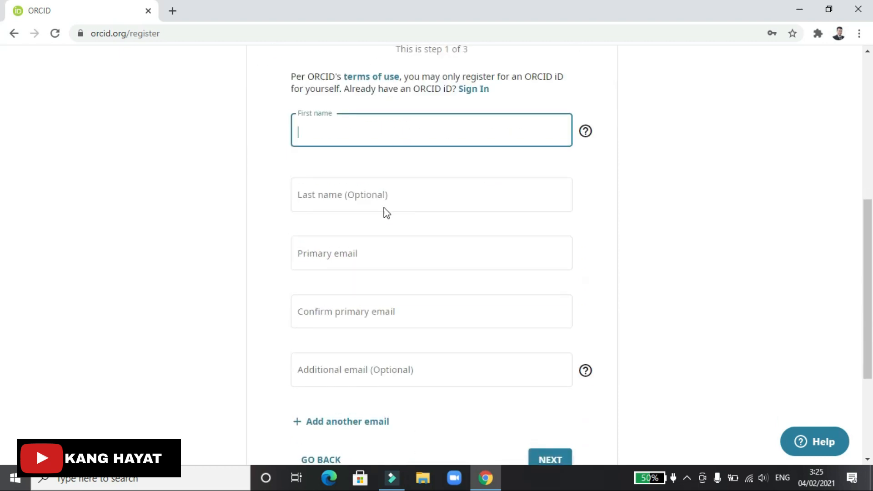
{"action": "scroll", "coordinate": [388, 336], "scroll_direction": "down", "scroll_amount": 4}
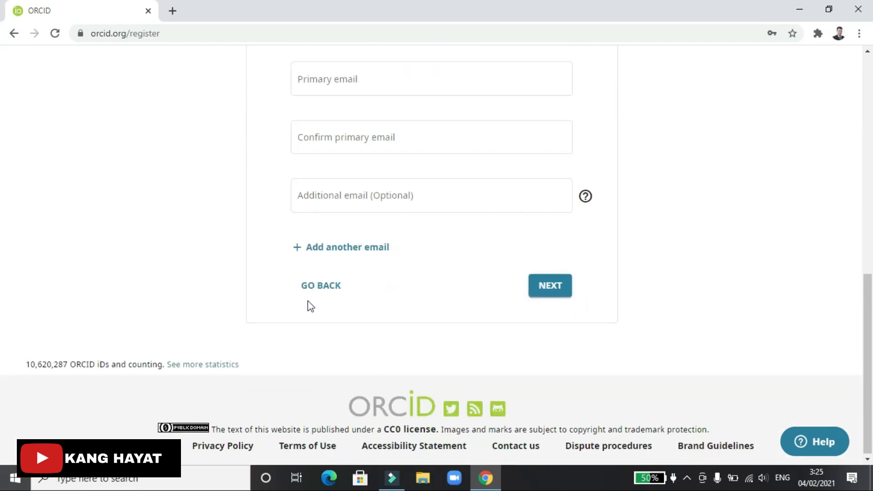
{"action": "scroll", "coordinate": [394, 230], "scroll_direction": "up", "scroll_amount": 6}
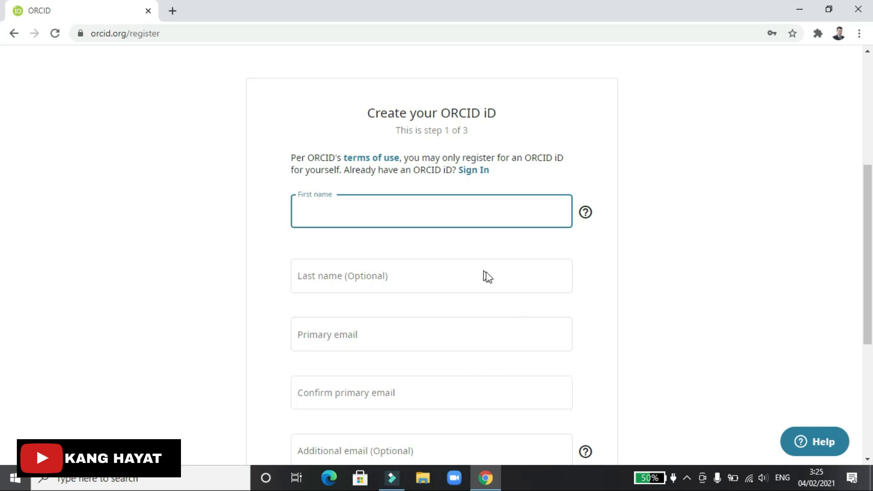
{"action": "scroll", "coordinate": [487, 277], "scroll_direction": "up", "scroll_amount": 2}
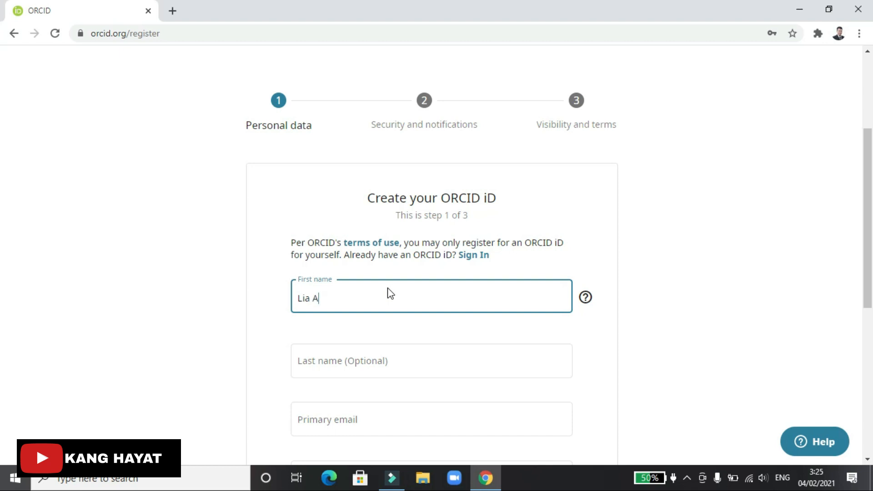
Strip the surname from First name, leaving only the researcher's given name
{"action": "key", "text": "BackSpace"}
{"action": "type", "text": "durrahman"}
{"action": "scroll", "coordinate": [394, 291], "scroll_direction": "down", "scroll_amount": 1}
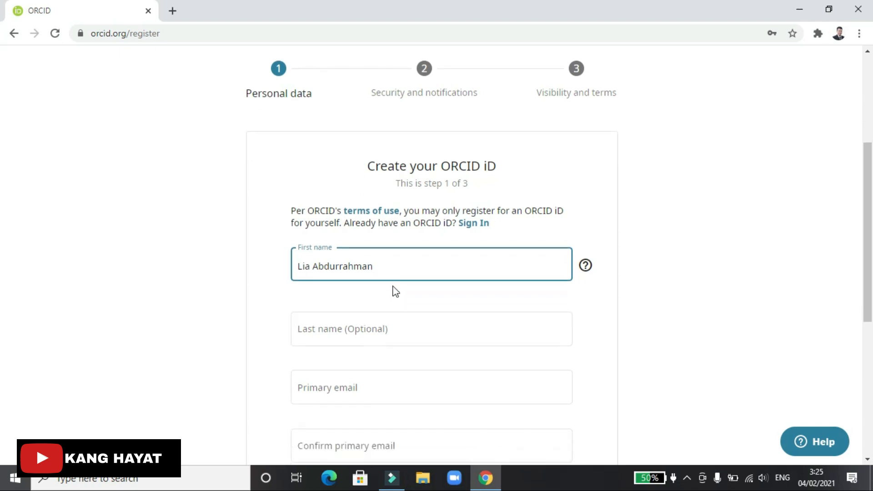
{"action": "scroll", "coordinate": [396, 291], "scroll_direction": "down", "scroll_amount": 1}
{"action": "left_click_drag", "start_coordinate": [389, 213], "coordinate": [315, 212]}
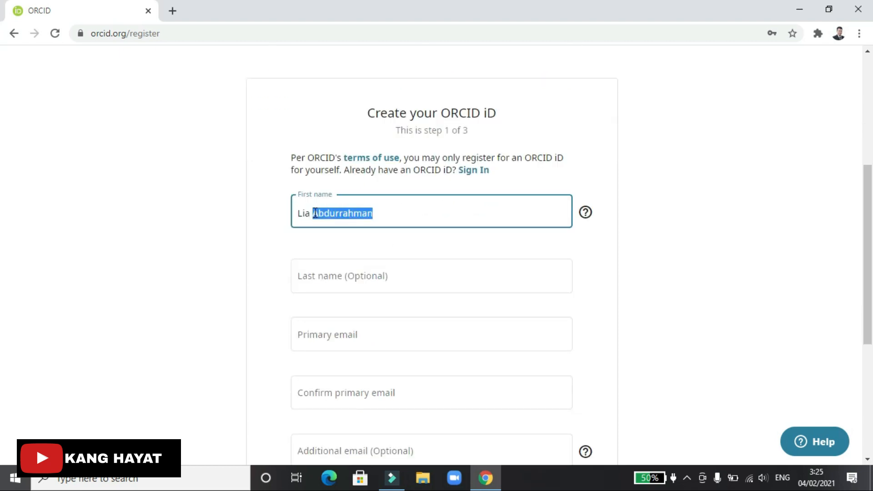
{"action": "key", "text": "BackSpace"}
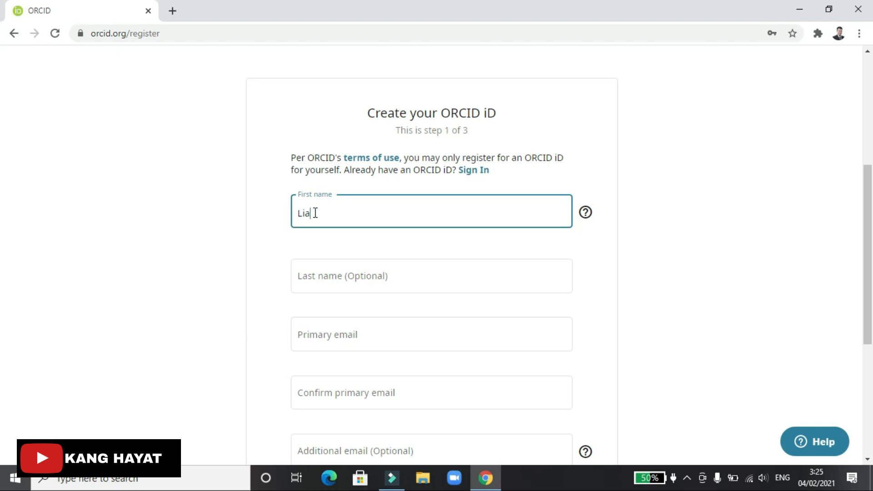
{"action": "key", "text": "BackSpace"}
Enter the researcher's family name in the Last name field
{"action": "left_click", "coordinate": [336, 304]}
{"action": "left_click", "coordinate": [351, 278]}
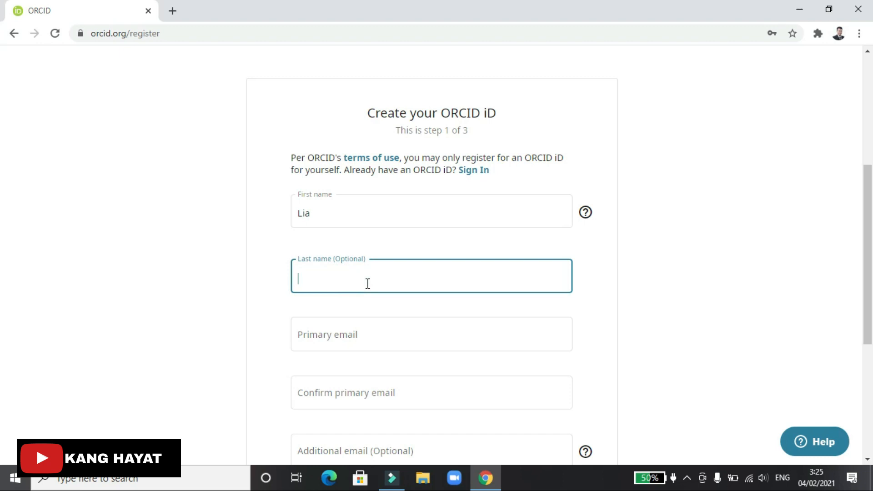
{"action": "left_click", "coordinate": [331, 216]}
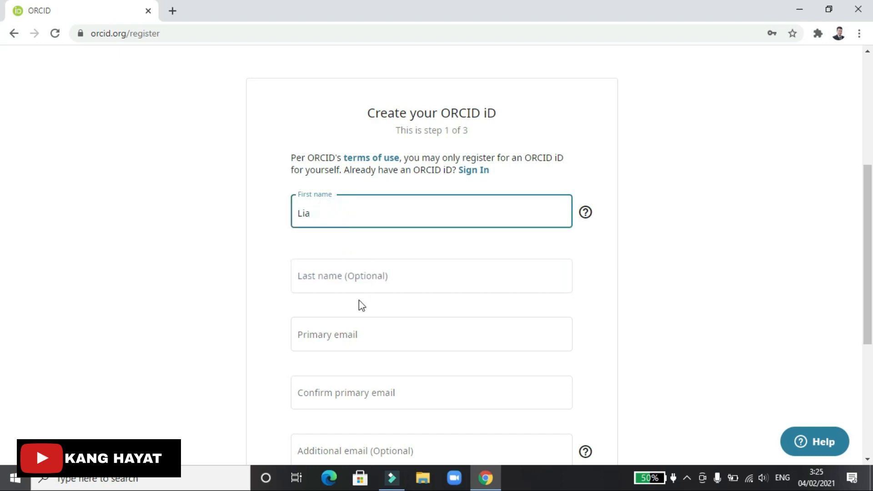
{"action": "left_click", "coordinate": [360, 283]}
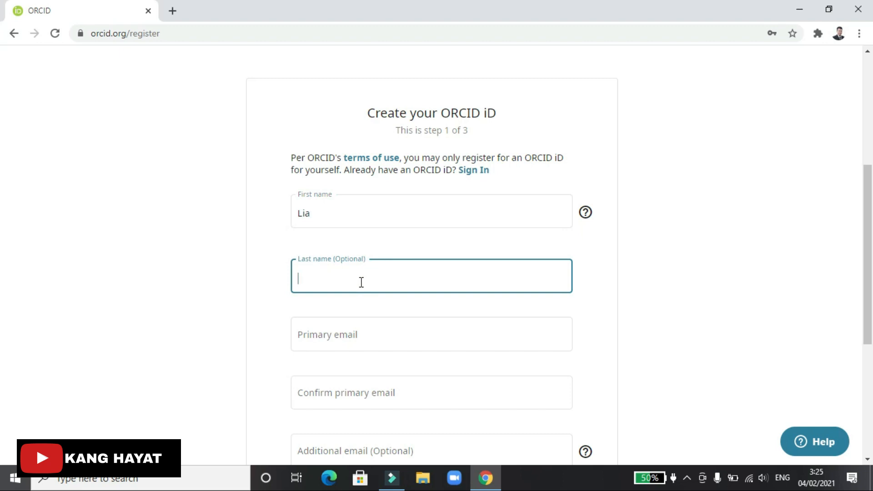
{"action": "left_click_drag", "start_coordinate": [339, 216], "coordinate": [295, 223]}
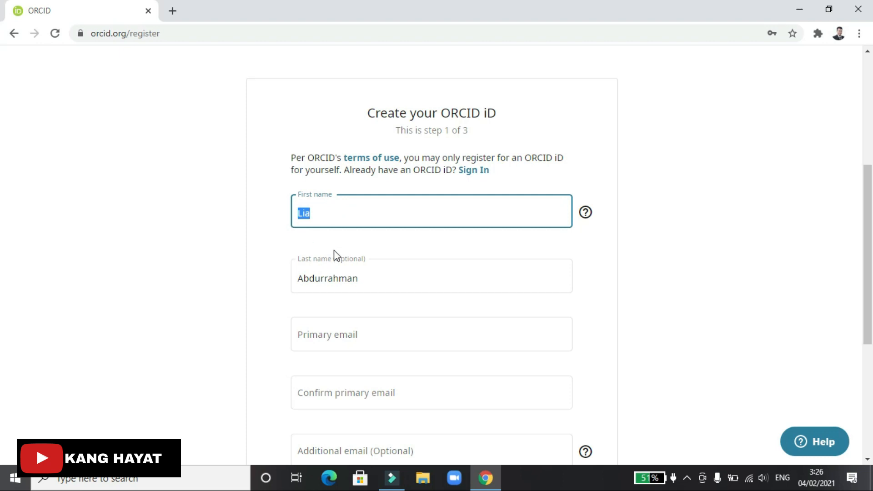
{"action": "left_click_drag", "start_coordinate": [370, 278], "coordinate": [298, 288]}
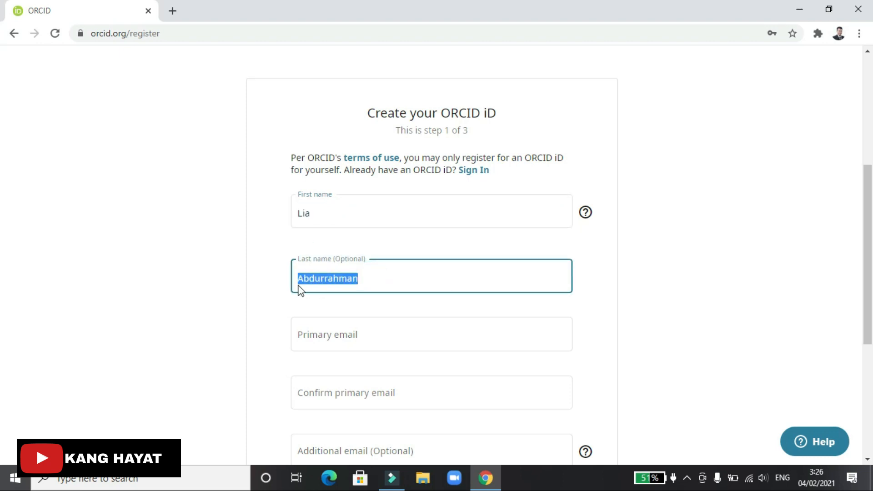
{"action": "scroll", "coordinate": [359, 320], "scroll_direction": "down", "scroll_amount": 2}
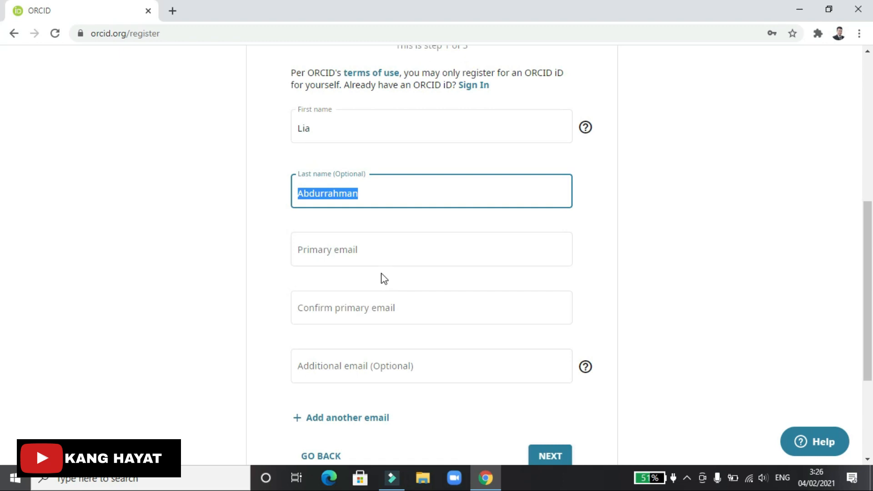
Enter an institutional address as primary e-mail and select its domain part
{"action": "left_click", "coordinate": [375, 278]}
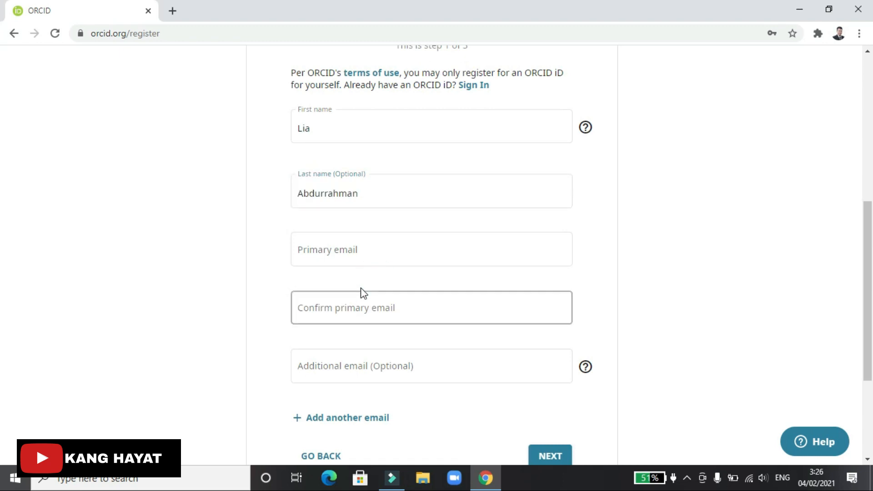
{"action": "left_click", "coordinate": [377, 242]}
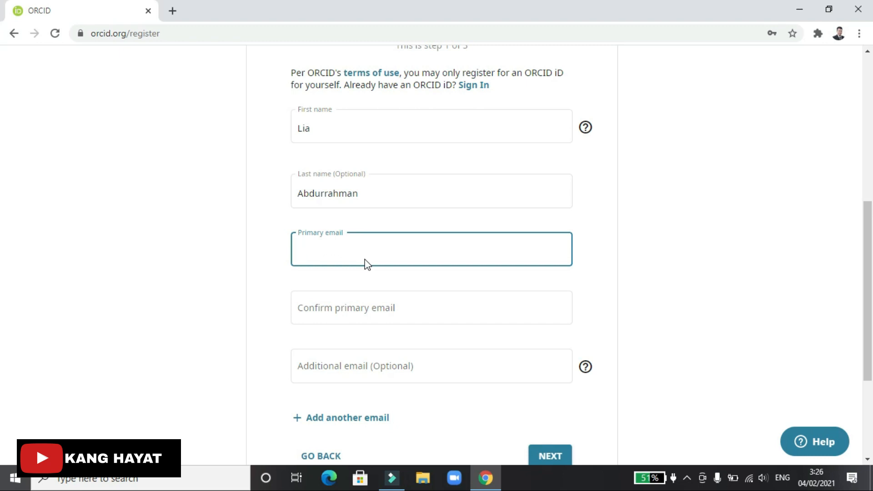
{"action": "left_click_drag", "start_coordinate": [362, 253], "coordinate": [331, 255]}
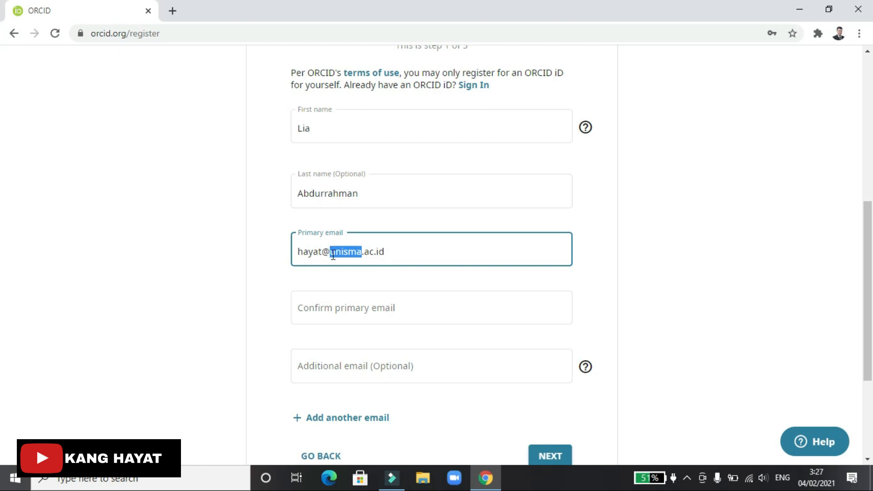
{"action": "scroll", "coordinate": [442, 257], "scroll_direction": "up", "scroll_amount": 1}
{"action": "scroll", "coordinate": [442, 259], "scroll_direction": "up", "scroll_amount": 2}
{"action": "scroll", "coordinate": [430, 275], "scroll_direction": "down", "scroll_amount": 2}
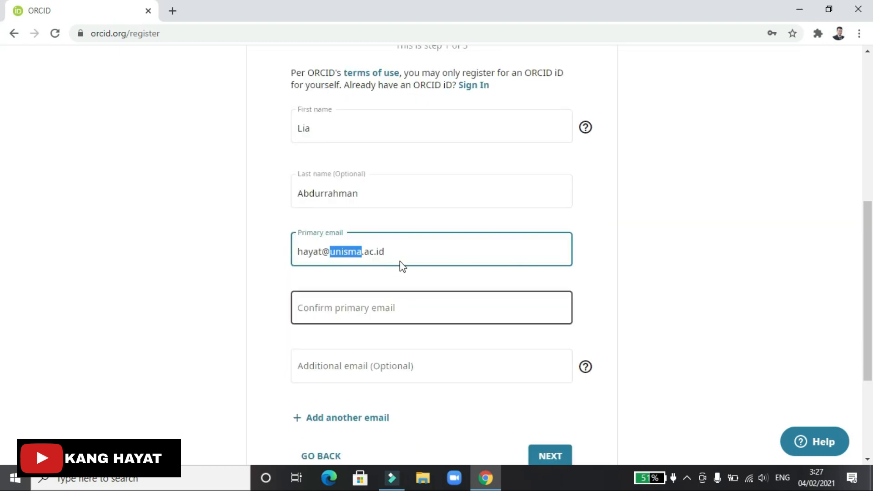
{"action": "left_click_drag", "start_coordinate": [401, 255], "coordinate": [333, 254]}
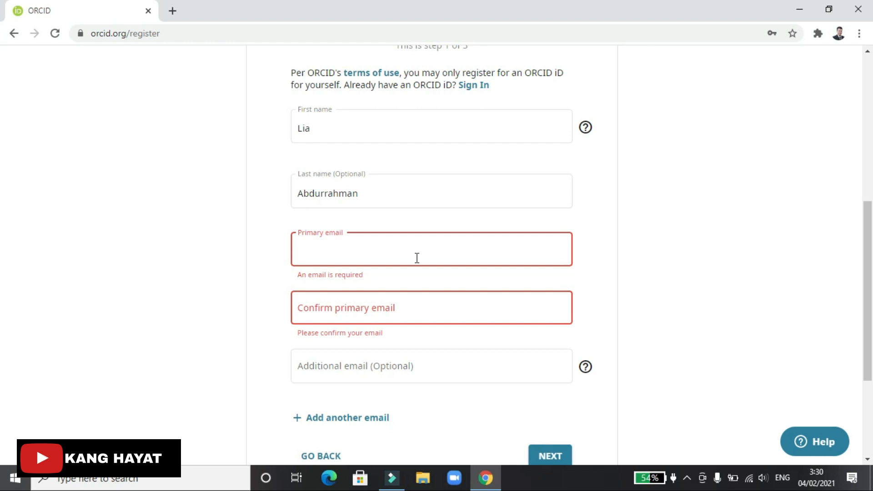
Enter a Gmail address as the primary e-mail and begin confirming it
{"action": "left_click", "coordinate": [416, 258]}
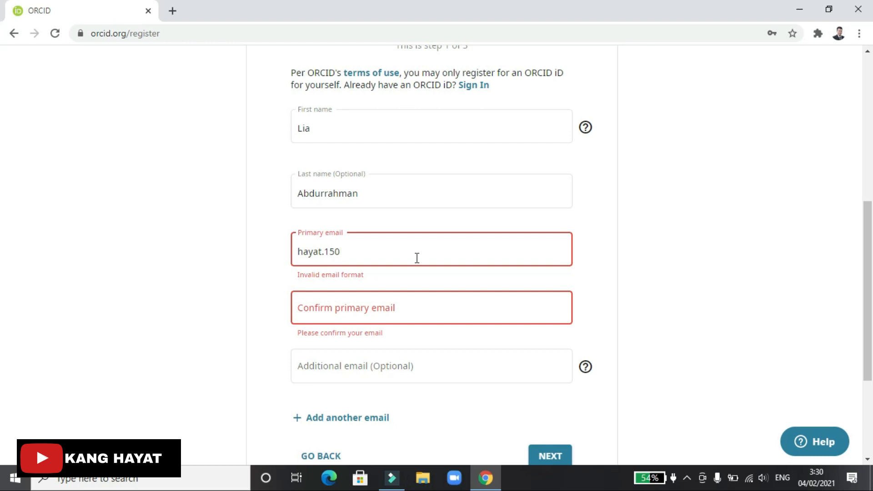
{"action": "left_click", "coordinate": [428, 305]}
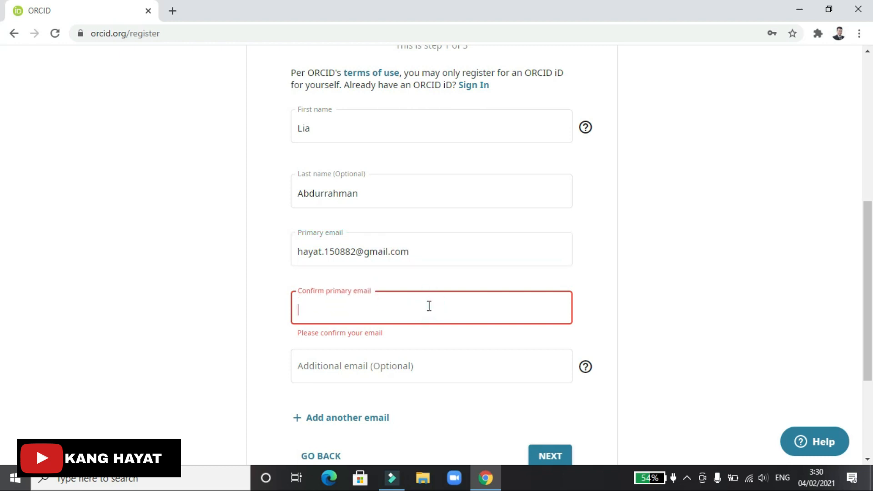
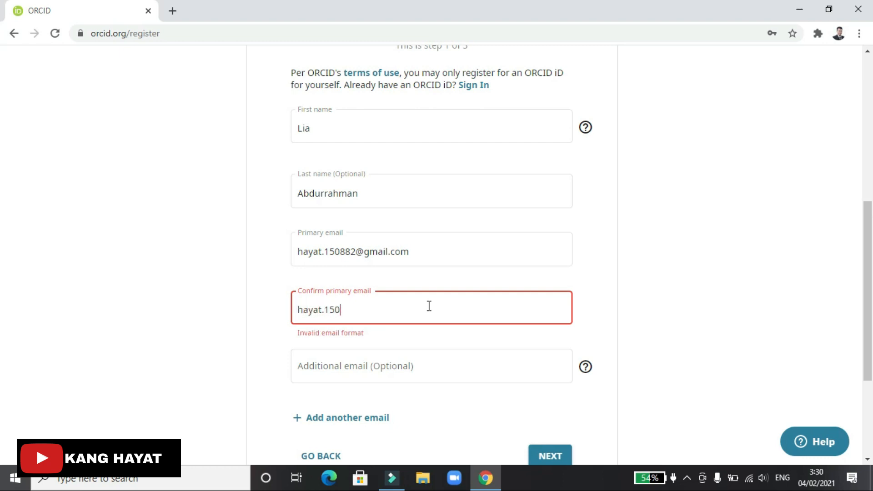
{"action": "left_click", "coordinate": [344, 251]}
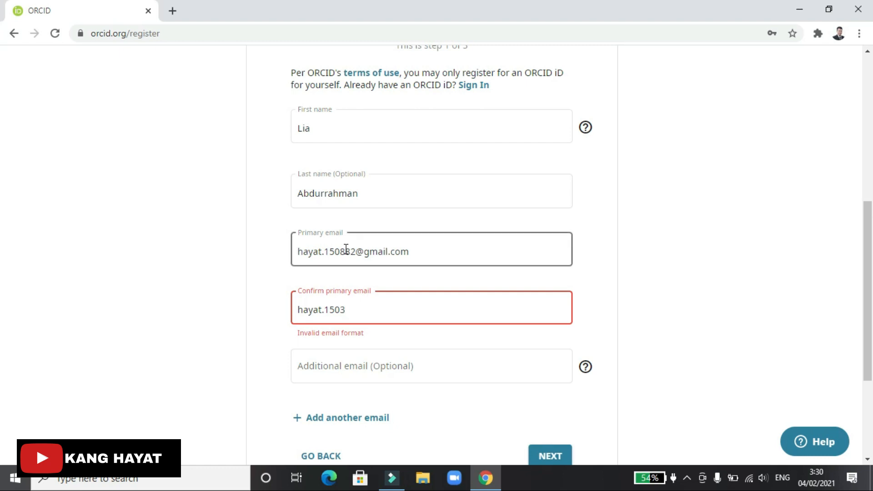
{"action": "key", "text": "BackSpace"}
{"action": "type", "text": "3"}
Correct the primary e-mail's digits and complete the matching confirmation address
{"action": "left_click", "coordinate": [355, 251]}
{"action": "key", "text": "BackSpace"}
{"action": "key", "text": "BackSpace"}
{"action": "type", "text": "18"}
{"action": "left_click", "coordinate": [355, 309]}
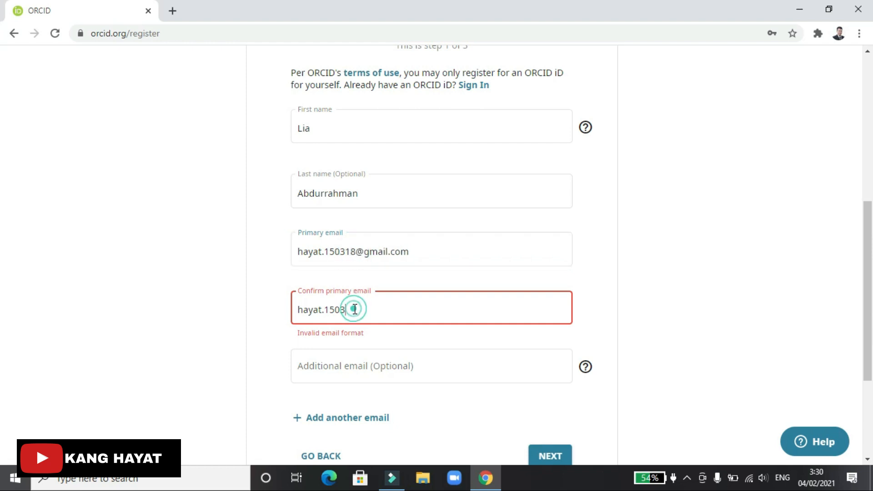
{"action": "type", "text": "om"}
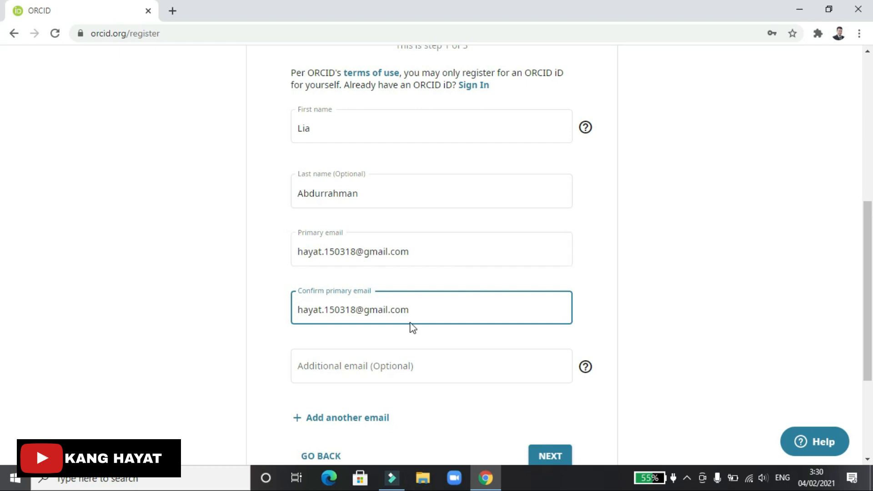
{"action": "scroll", "coordinate": [464, 345], "scroll_direction": "down", "scroll_amount": 2}
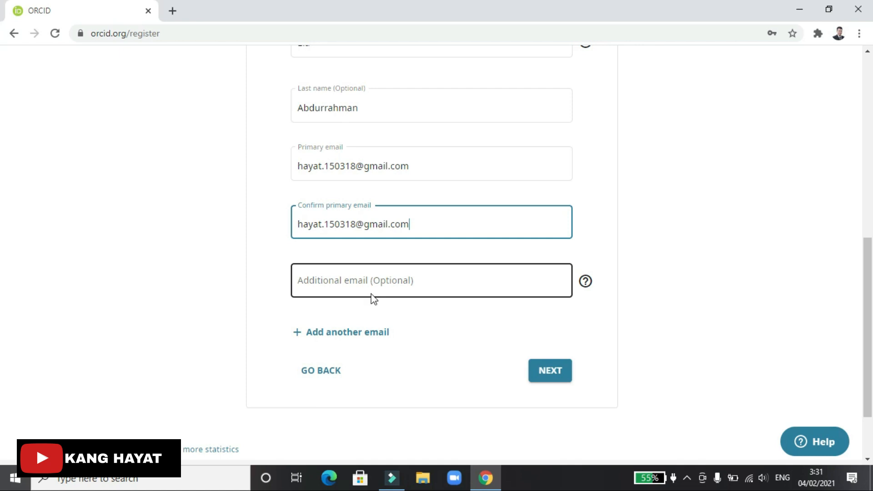
Replace the additional e-mail with a second Gmail address, fixing its typos
{"action": "left_click", "coordinate": [434, 283]}
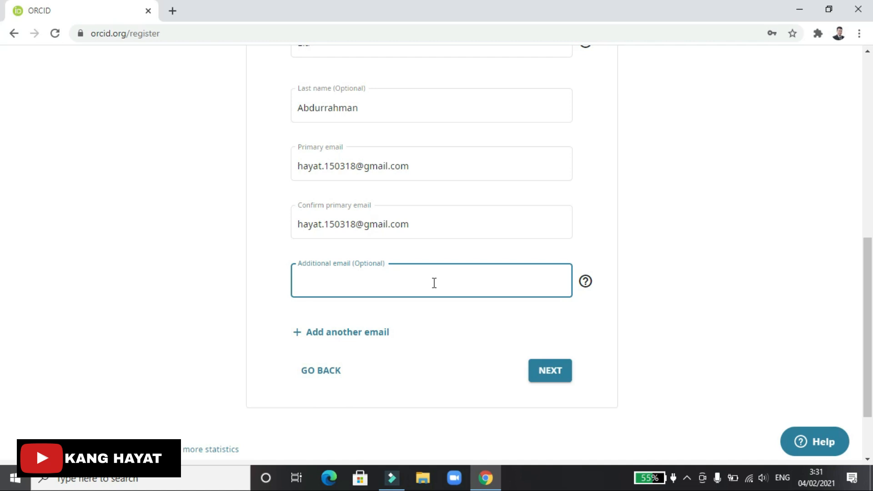
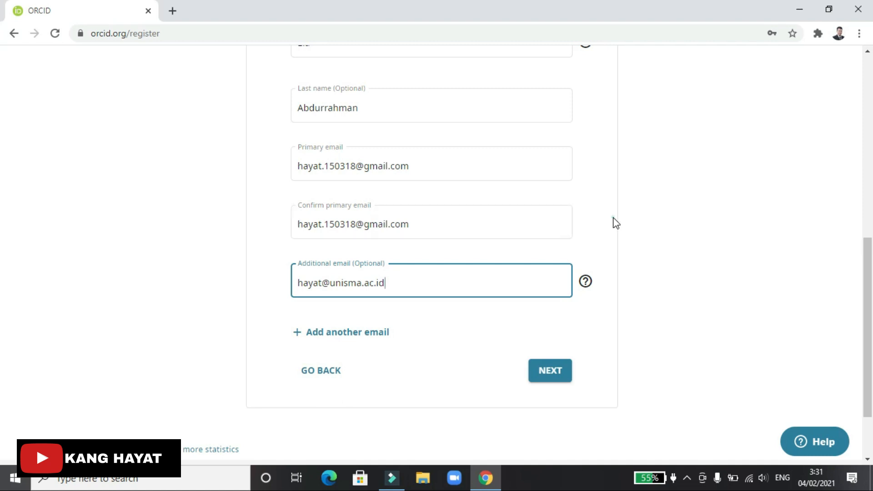
{"action": "left_click_drag", "start_coordinate": [404, 285], "coordinate": [290, 284]}
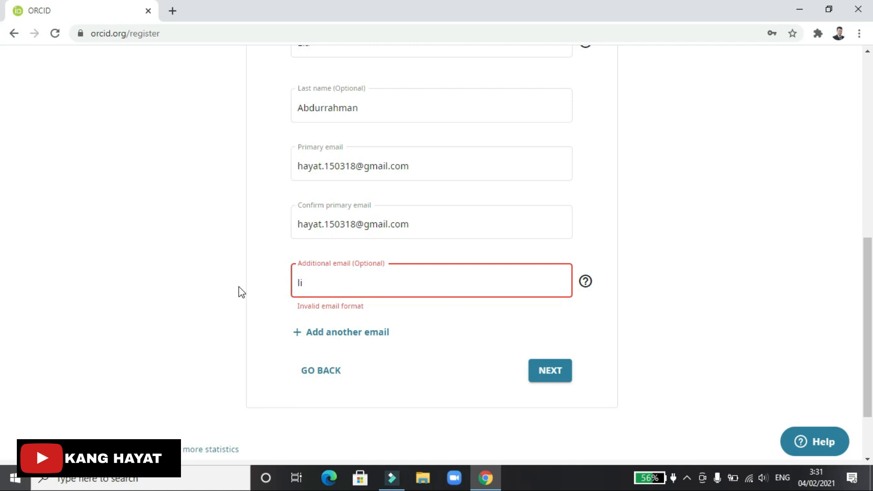
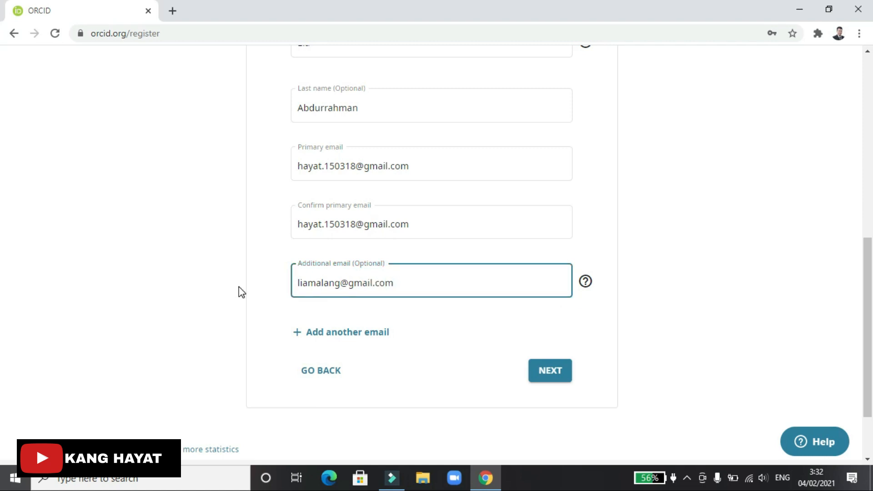
{"action": "left_click", "coordinate": [641, 187]}
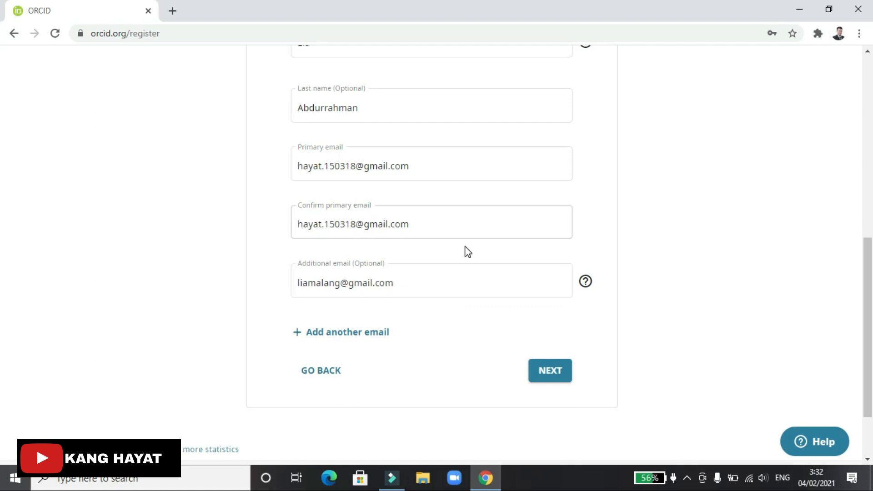
{"action": "scroll", "coordinate": [465, 251], "scroll_direction": "up", "scroll_amount": 4}
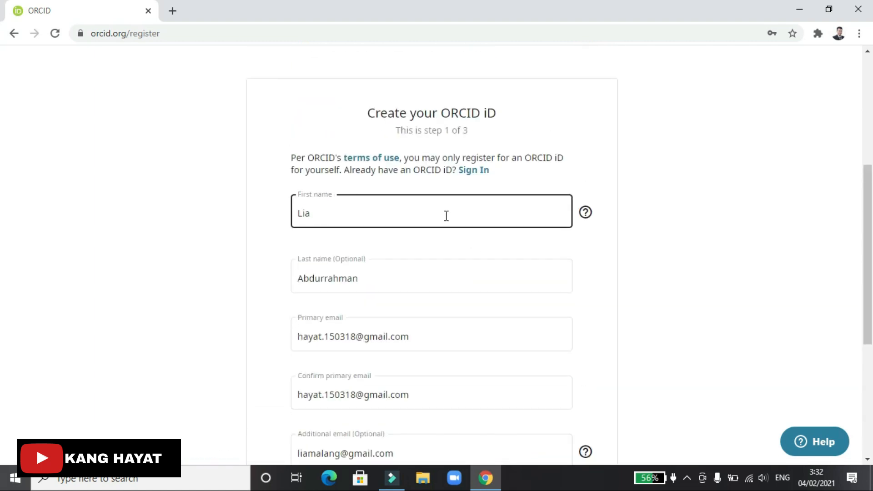
{"action": "left_click", "coordinate": [383, 215]}
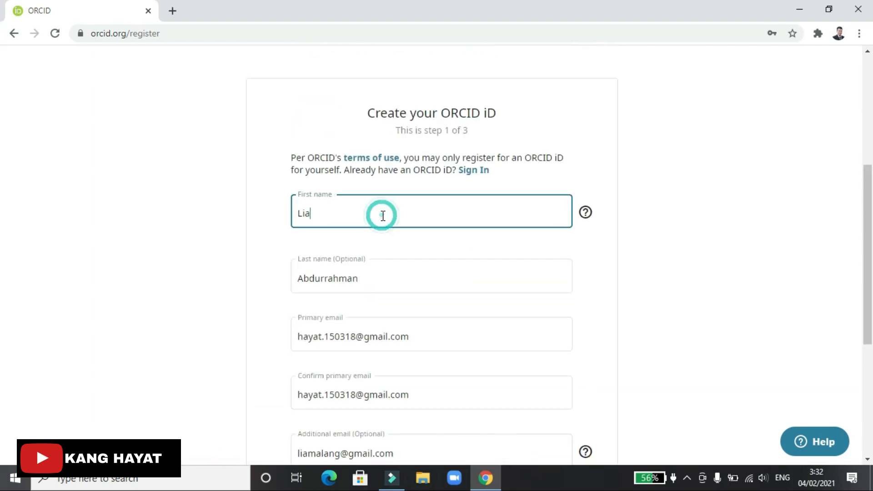
{"action": "left_click", "coordinate": [384, 273]}
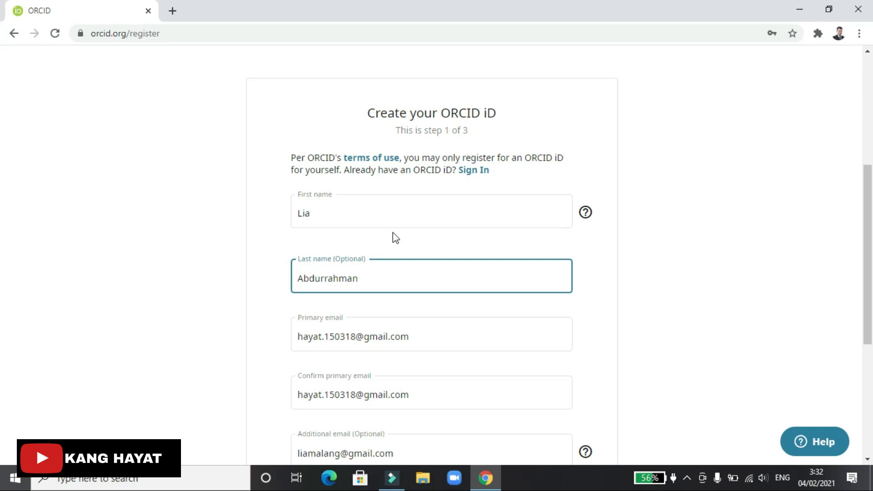
{"action": "scroll", "coordinate": [663, 397], "scroll_direction": "down", "scroll_amount": 5}
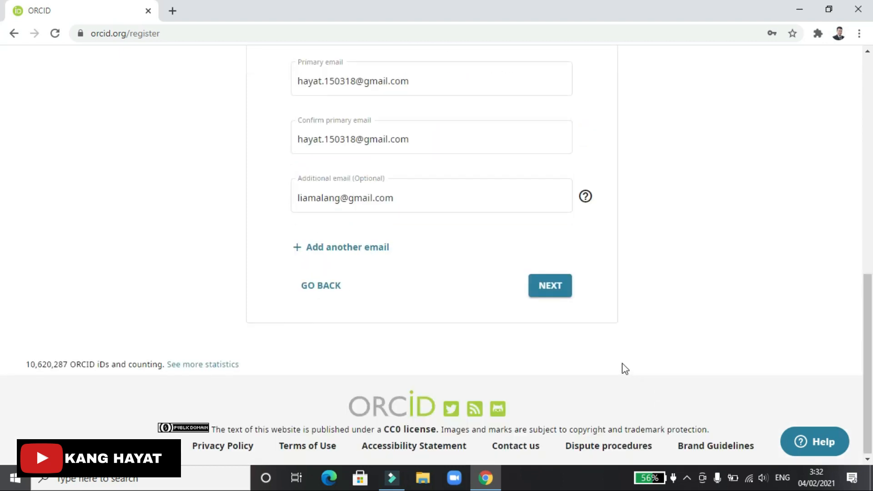
{"action": "scroll", "coordinate": [625, 369], "scroll_direction": "up", "scroll_amount": 5}
{"action": "left_click", "coordinate": [400, 292]}
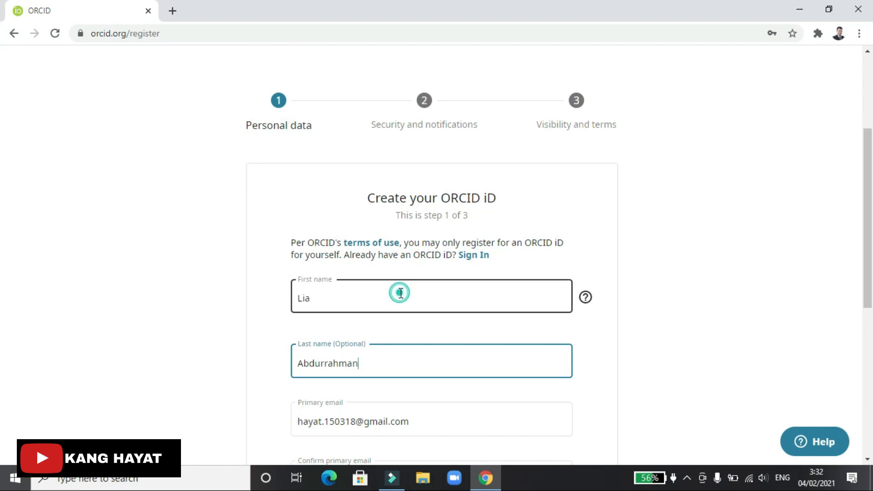
{"action": "scroll", "coordinate": [400, 292], "scroll_direction": "down", "scroll_amount": 2}
{"action": "left_click", "coordinate": [396, 276]}
{"action": "scroll", "coordinate": [396, 275], "scroll_direction": "down", "scroll_amount": 2}
{"action": "left_click", "coordinate": [415, 252]}
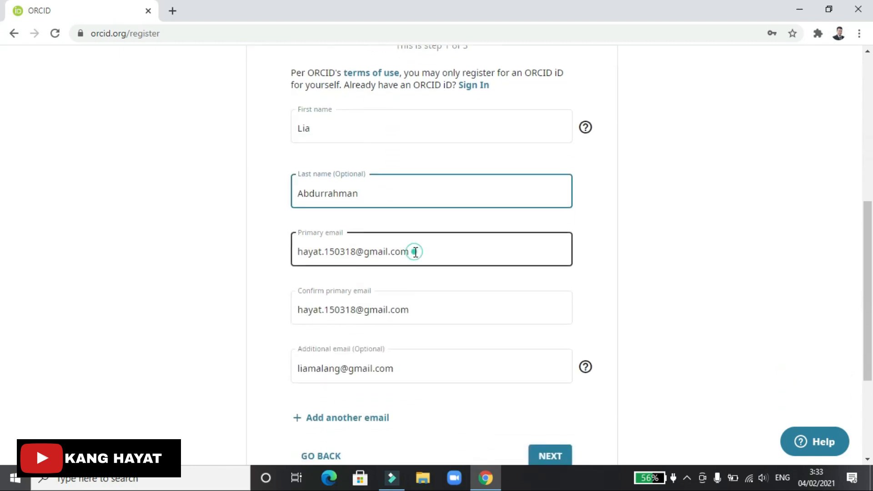
{"action": "left_click_drag", "start_coordinate": [425, 255], "coordinate": [289, 260]}
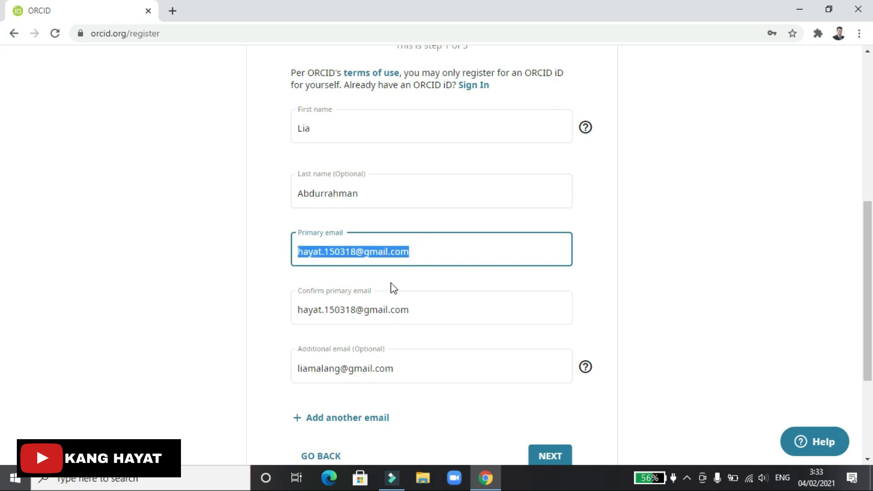
{"action": "left_click_drag", "start_coordinate": [427, 312], "coordinate": [293, 308]}
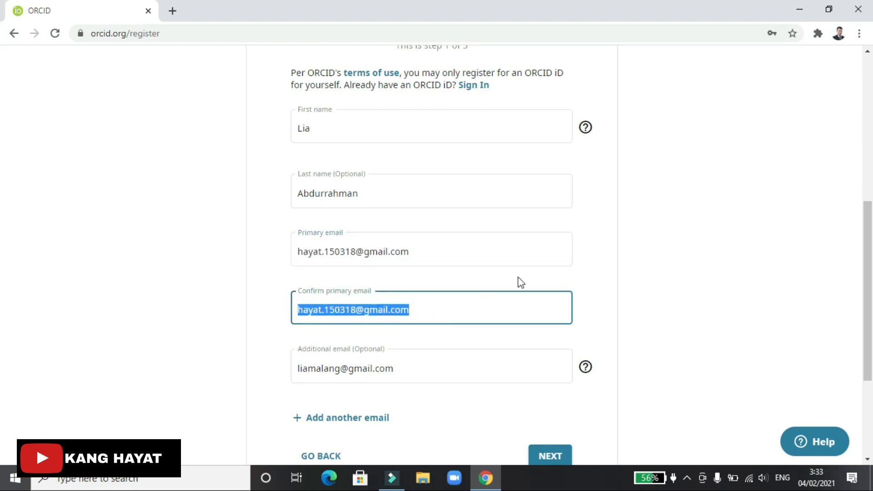
{"action": "scroll", "coordinate": [520, 281], "scroll_direction": "down", "scroll_amount": 2}
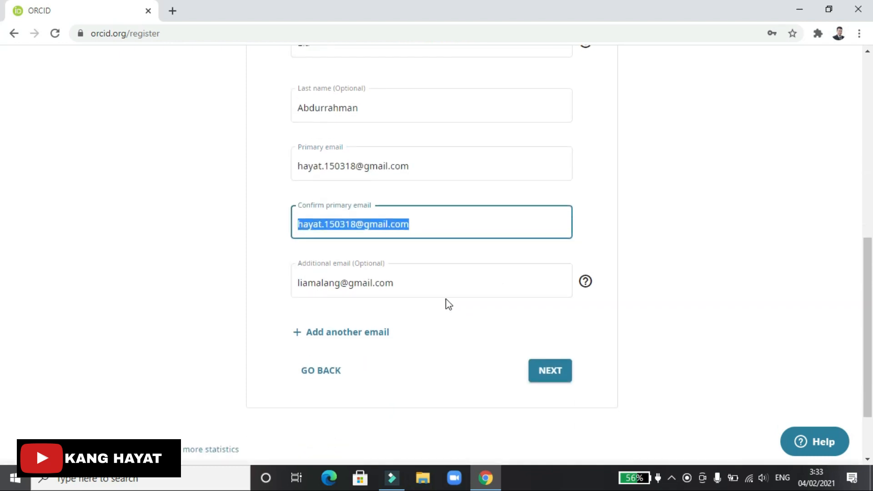
{"action": "scroll", "coordinate": [439, 302], "scroll_direction": "down", "scroll_amount": 1}
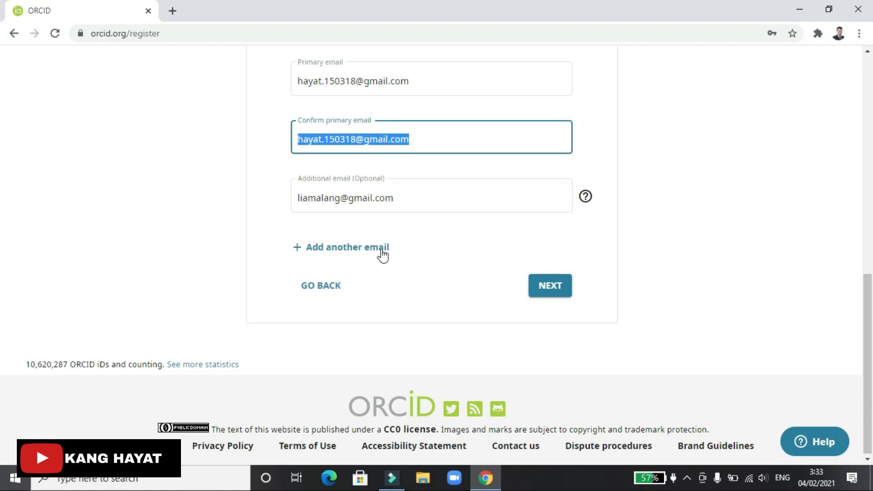
{"action": "left_click", "coordinate": [557, 290]}
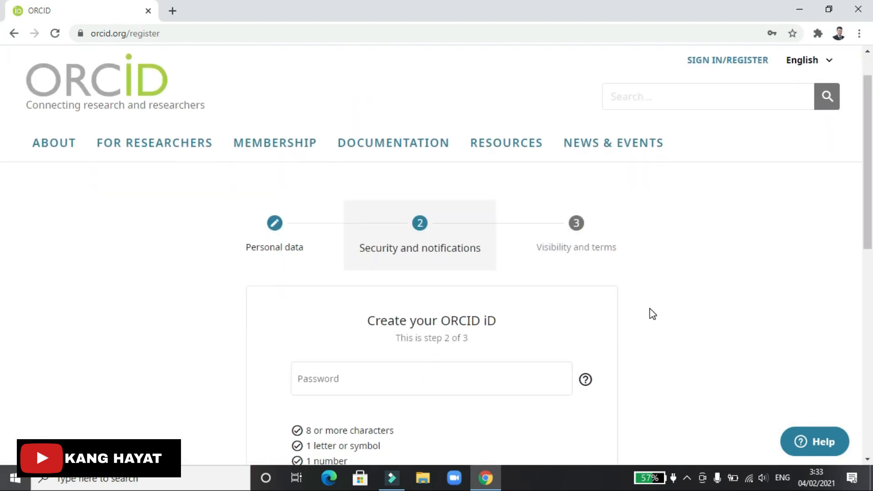
{"action": "scroll", "coordinate": [653, 313], "scroll_direction": "down", "scroll_amount": 1}
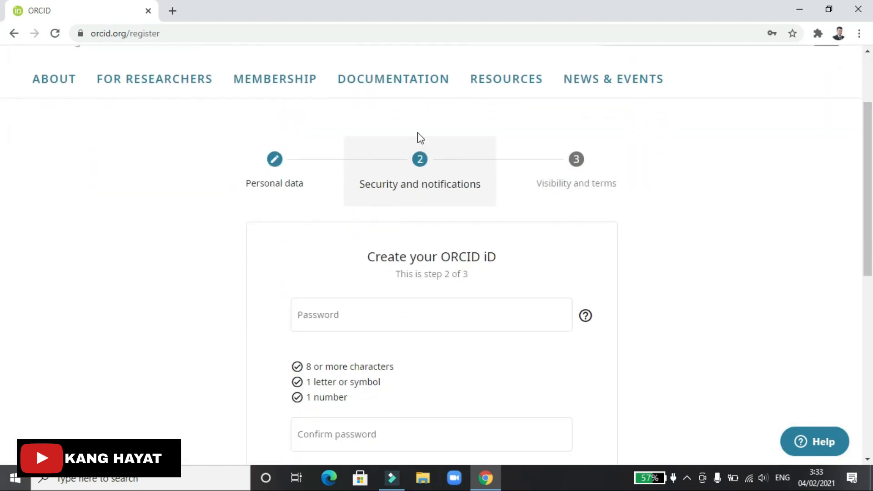
{"action": "scroll", "coordinate": [595, 321], "scroll_direction": "down", "scroll_amount": 1}
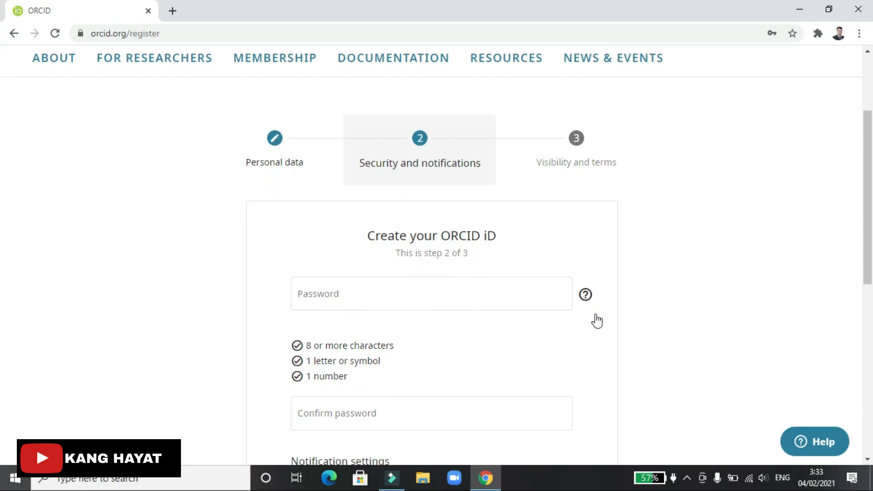
{"action": "scroll", "coordinate": [596, 319], "scroll_direction": "down", "scroll_amount": 5}
{"action": "scroll", "coordinate": [596, 318], "scroll_direction": "up", "scroll_amount": 5}
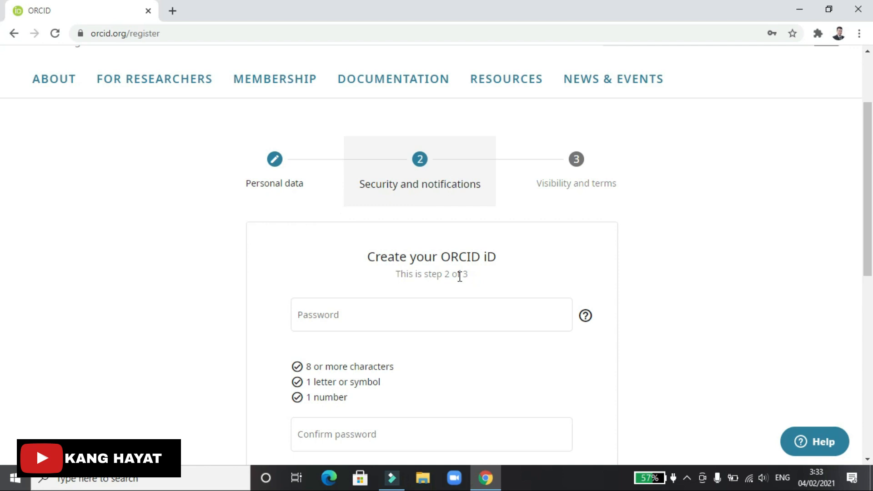
{"action": "scroll", "coordinate": [459, 276], "scroll_direction": "down", "scroll_amount": 2}
{"action": "left_click", "coordinate": [380, 235]}
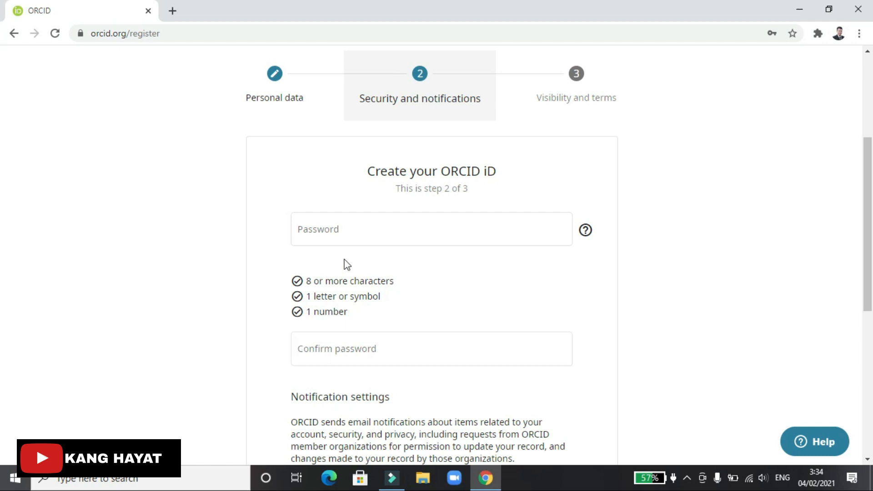
Enter a new account password meeting all three requirements
{"action": "left_click", "coordinate": [351, 234]}
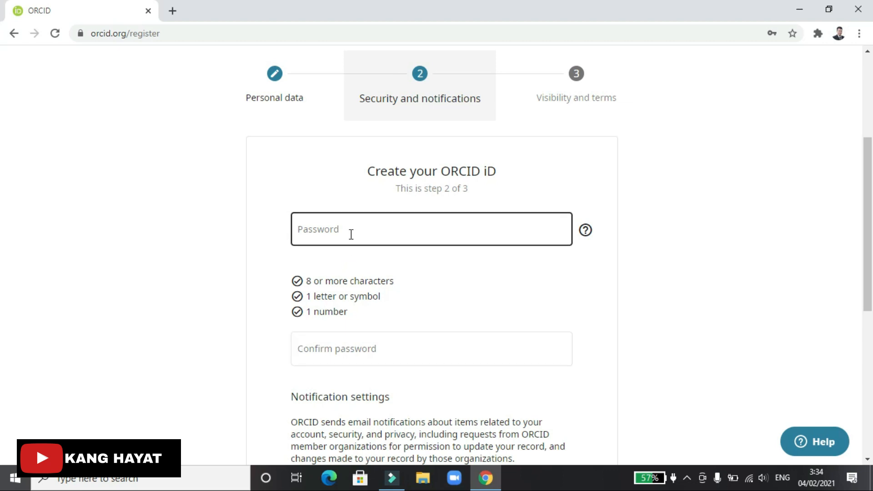
{"action": "left_click", "coordinate": [351, 235]}
{"action": "type", "text": "••••••••"}
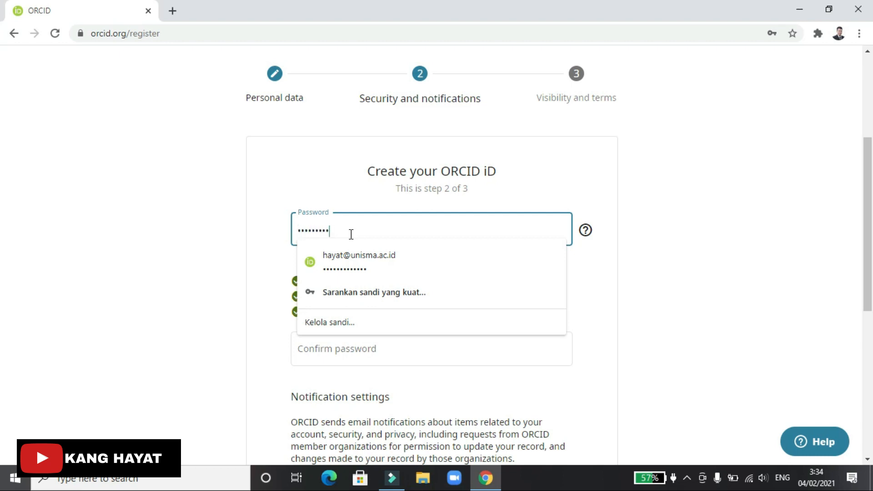
{"action": "left_click", "coordinate": [650, 192]}
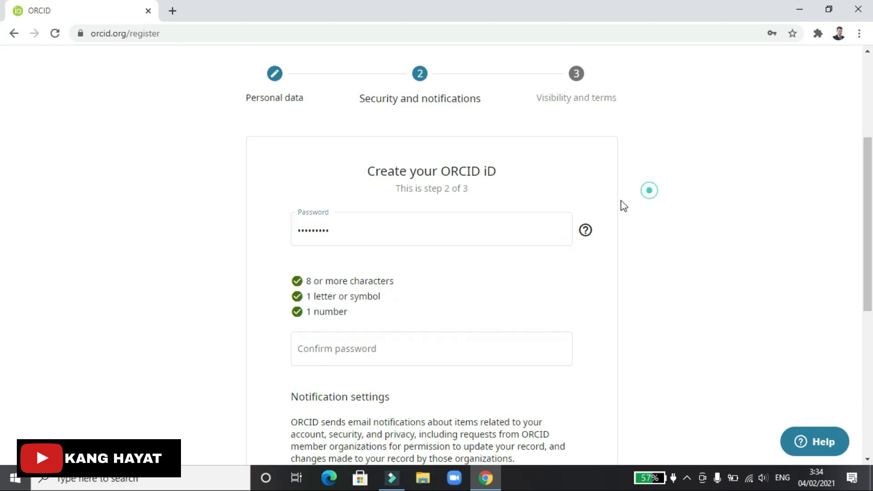
{"action": "left_click", "coordinate": [364, 227]}
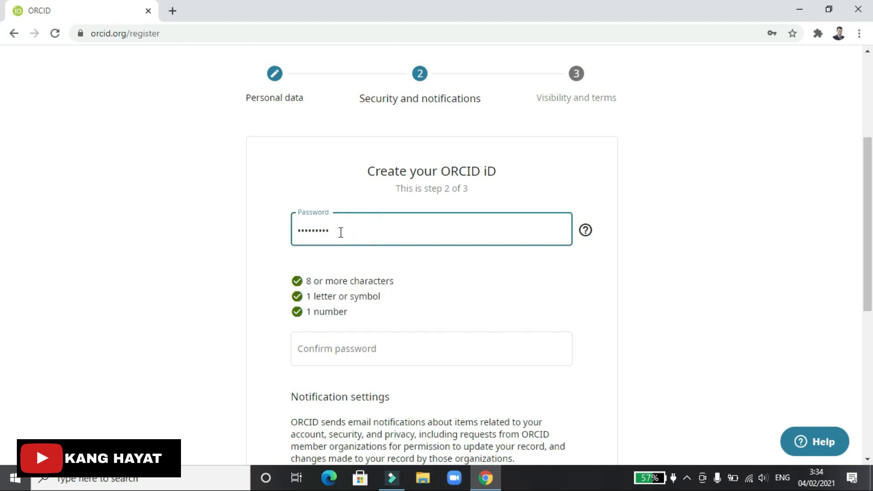
{"action": "left_click_drag", "start_coordinate": [335, 231], "coordinate": [278, 232]}
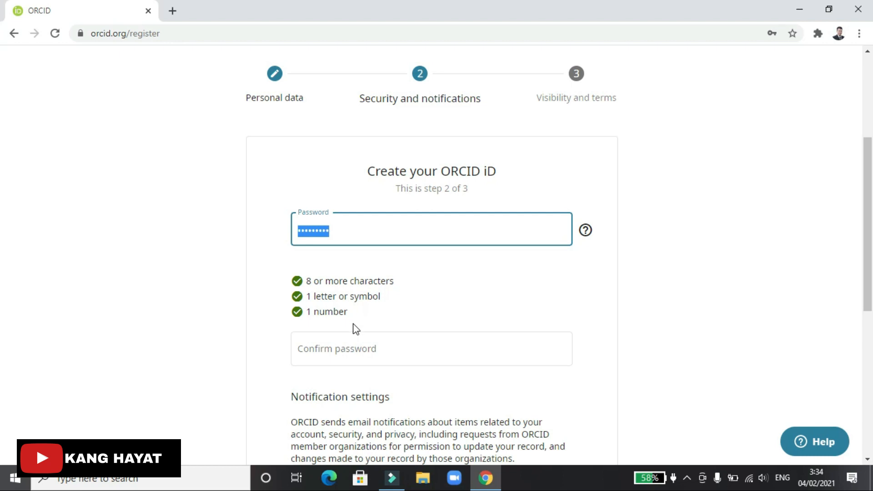
{"action": "left_click", "coordinate": [367, 228]}
Retype the password in the Confirm password field
{"action": "left_click", "coordinate": [555, 335]}
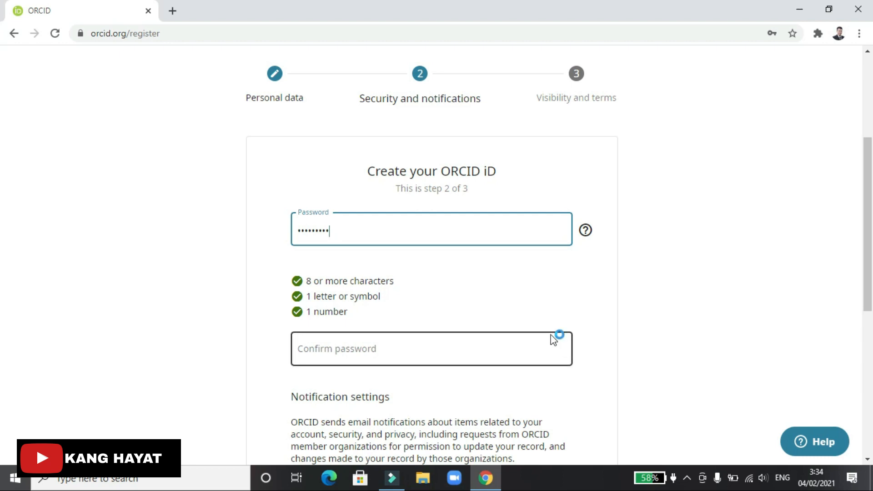
{"action": "left_click", "coordinate": [454, 349]}
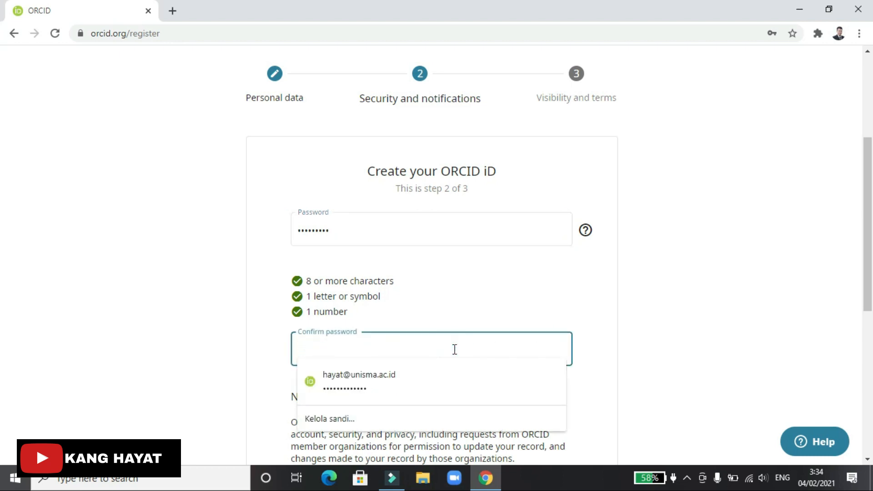
{"action": "type", "text": "••"}
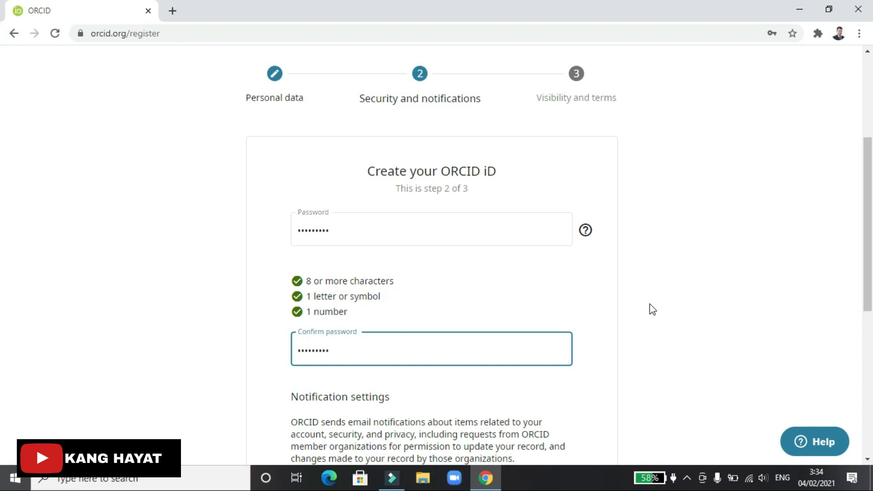
Tick 'Please send me quarterly emails' about ORCID features and tips
{"action": "left_click", "coordinate": [668, 308]}
{"action": "scroll", "coordinate": [667, 312], "scroll_direction": "down", "scroll_amount": 5}
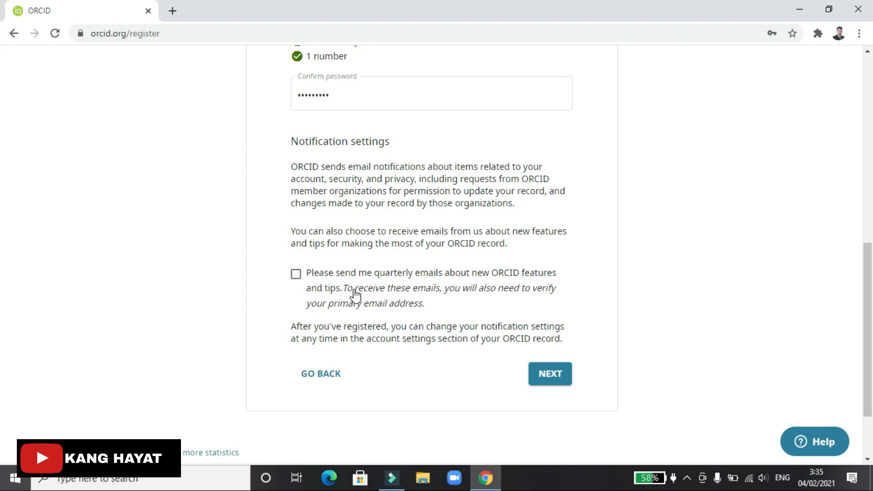
{"action": "left_click", "coordinate": [295, 274]}
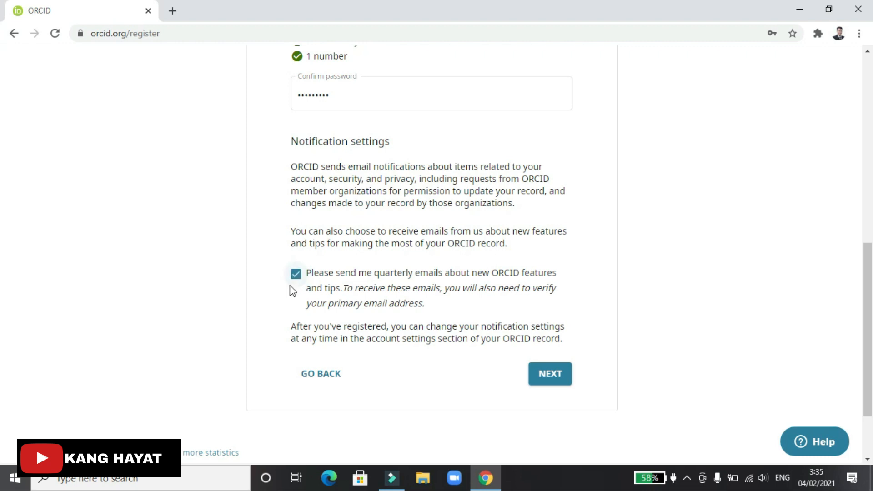
Continue to step 3 and scroll to the Everyone / Trusted Organizations / Only me visibility choices
{"action": "left_click", "coordinate": [555, 377]}
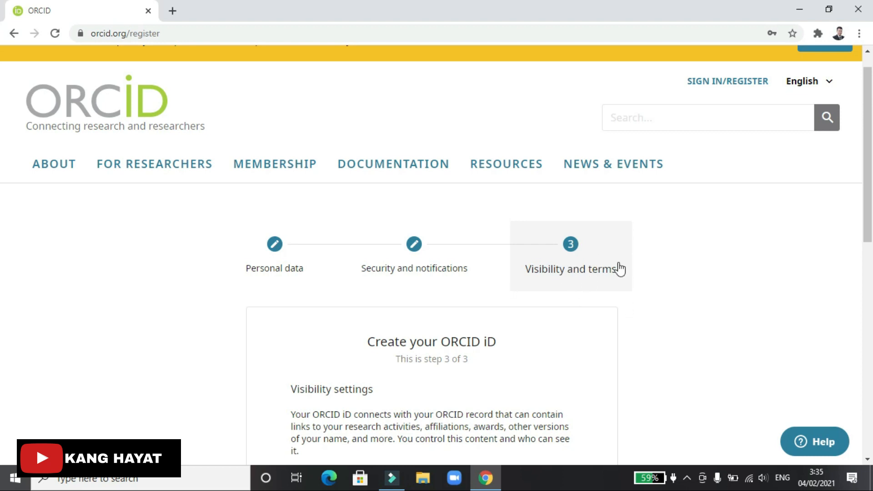
{"action": "scroll", "coordinate": [581, 307], "scroll_direction": "down", "scroll_amount": 3}
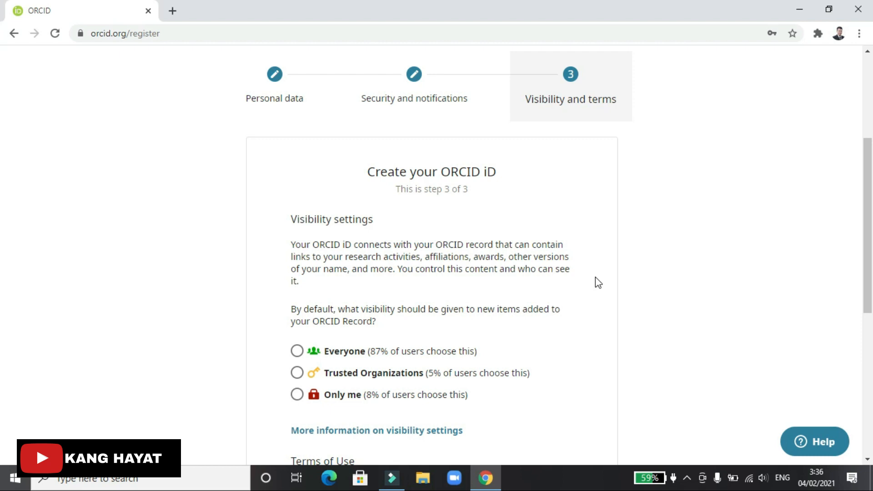
{"action": "scroll", "coordinate": [595, 278], "scroll_direction": "down", "scroll_amount": 2}
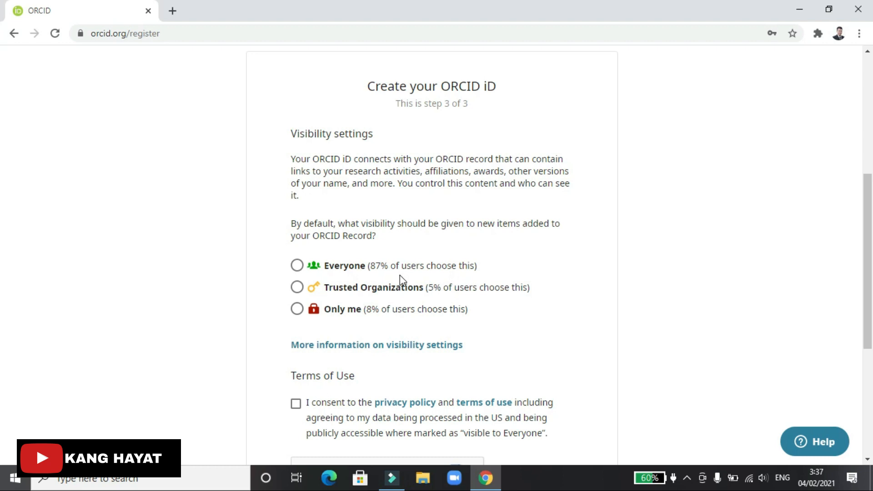
Set the default visibility for new record items to Everyone
{"action": "left_click", "coordinate": [298, 267]}
{"action": "left_click", "coordinate": [298, 268]}
{"action": "scroll", "coordinate": [580, 352], "scroll_direction": "down", "scroll_amount": 2}
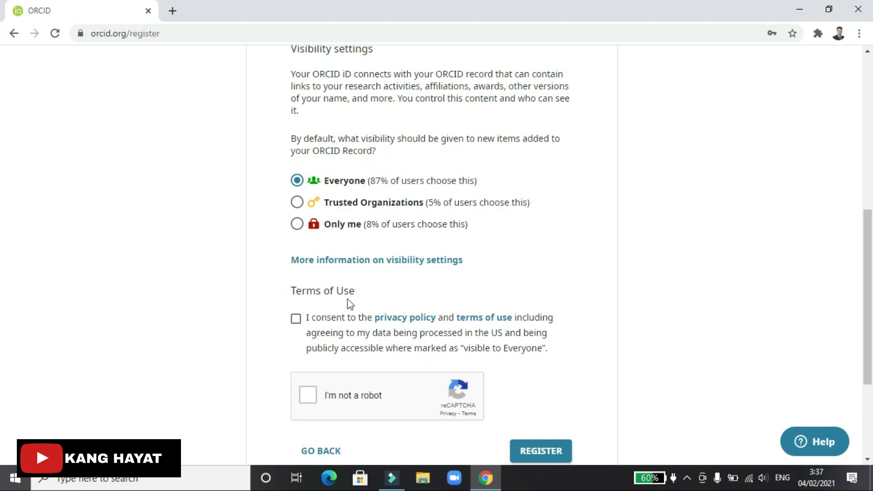
Accept the privacy policy and terms of use and pass the robot check
{"action": "left_click", "coordinate": [297, 319]}
{"action": "scroll", "coordinate": [342, 328], "scroll_direction": "down", "scroll_amount": 2}
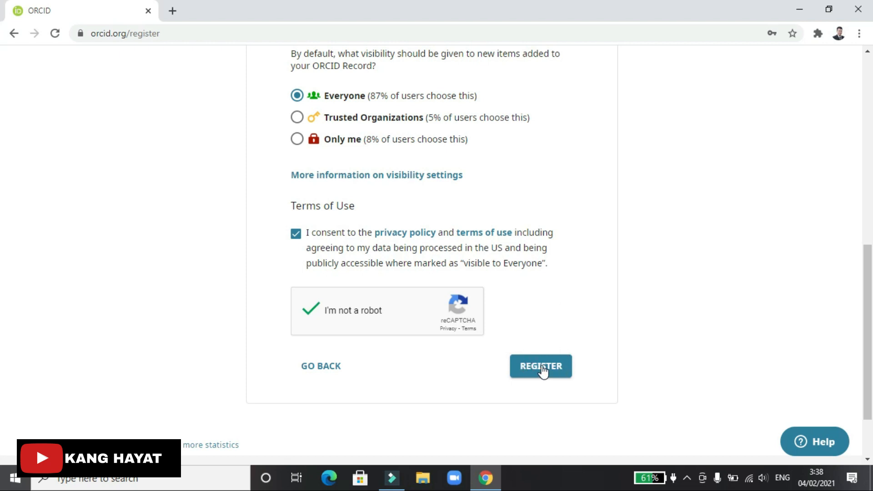
{"action": "scroll", "coordinate": [541, 366], "scroll_direction": "up", "scroll_amount": 2}
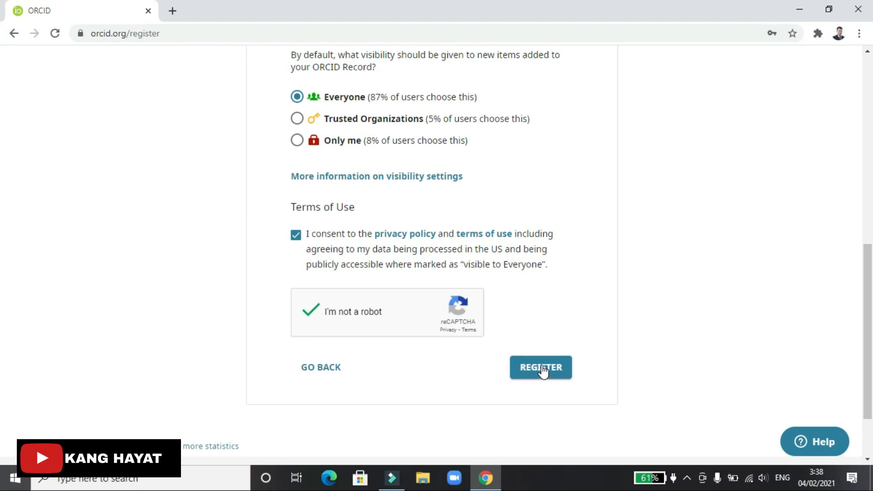
{"action": "scroll", "coordinate": [542, 366], "scroll_direction": "down", "scroll_amount": 4}
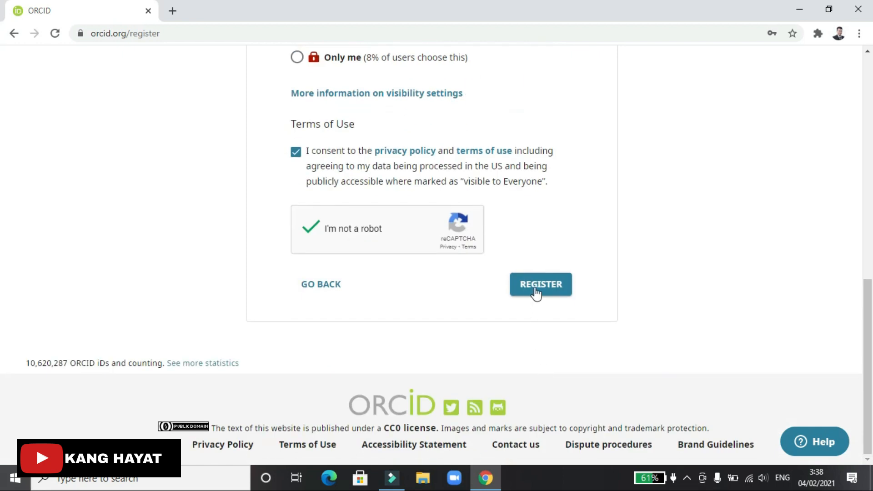
Submit the registration and let the new ORCID record page with its iD load
{"action": "left_click", "coordinate": [537, 292]}
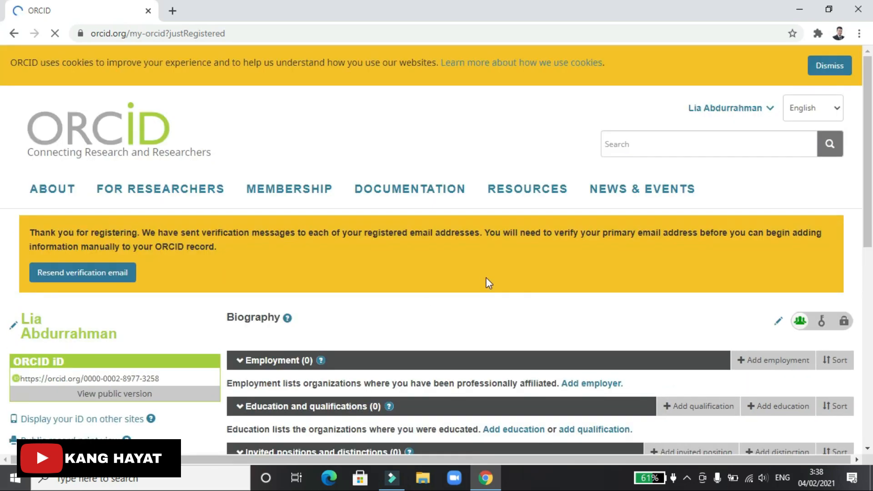
{"action": "scroll", "coordinate": [368, 348], "scroll_direction": "down", "scroll_amount": 1}
{"action": "scroll", "coordinate": [369, 353], "scroll_direction": "down", "scroll_amount": 3}
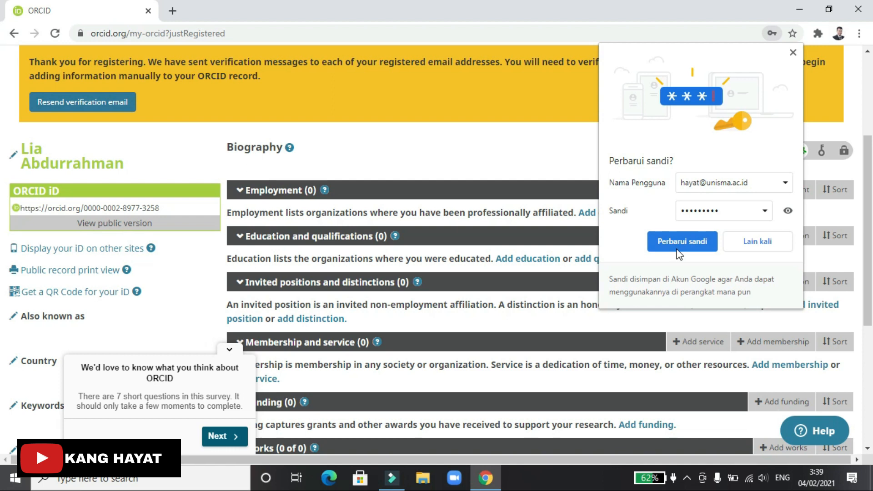
Dismiss Chrome's password-update popup with 'Lain kali' and review the empty record sections
{"action": "left_click", "coordinate": [751, 250]}
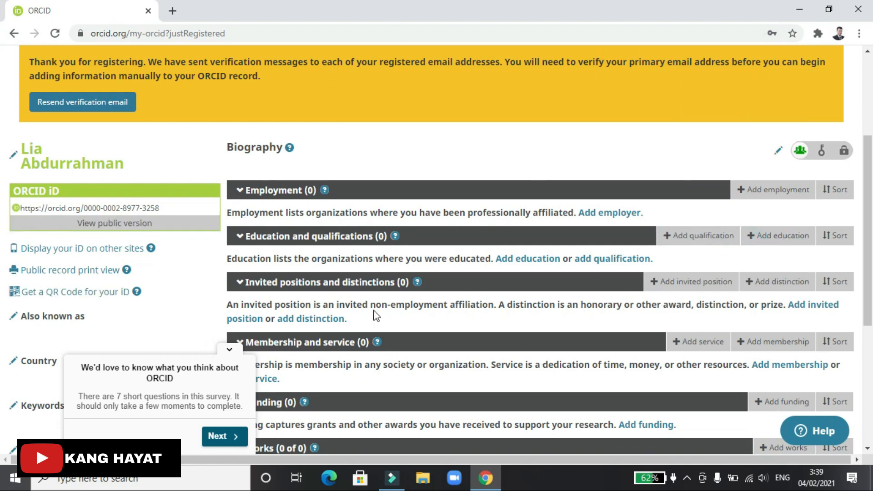
{"action": "scroll", "coordinate": [220, 328], "scroll_direction": "down", "scroll_amount": 4}
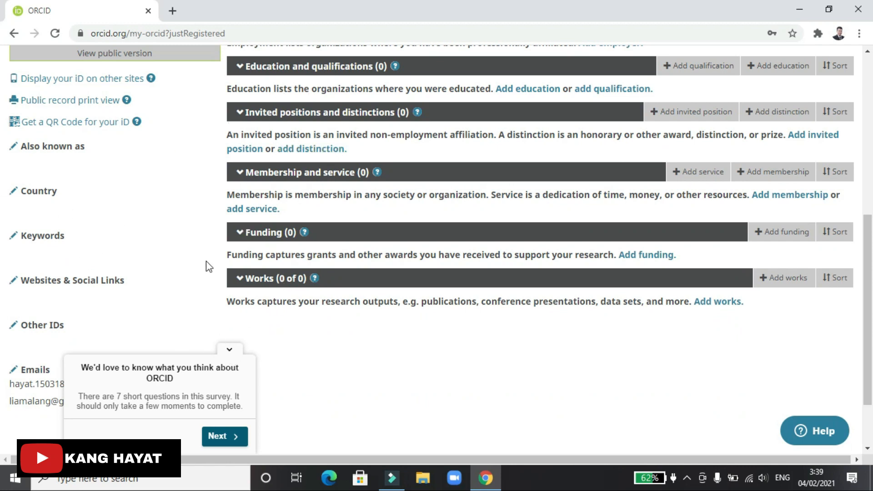
{"action": "scroll", "coordinate": [206, 262], "scroll_direction": "up", "scroll_amount": 4}
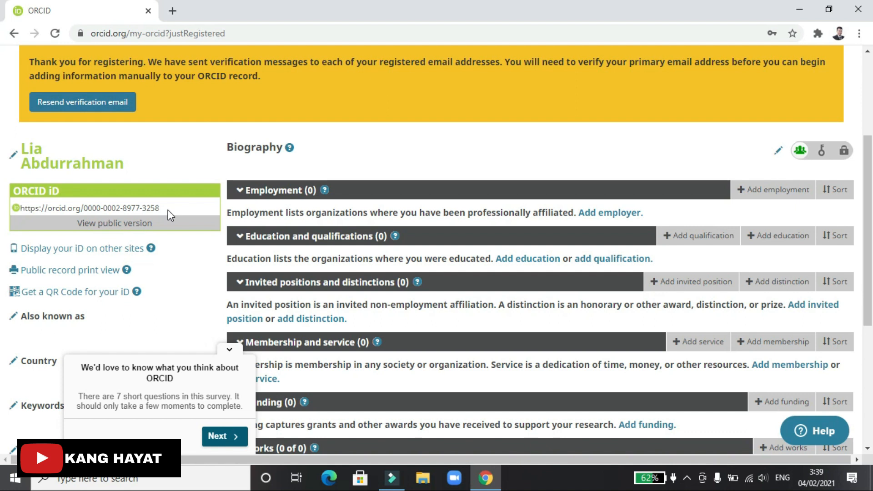
Highlight the full ORCID iD URL in the record page's left panel
{"action": "left_click_drag", "start_coordinate": [165, 207], "coordinate": [22, 206]}
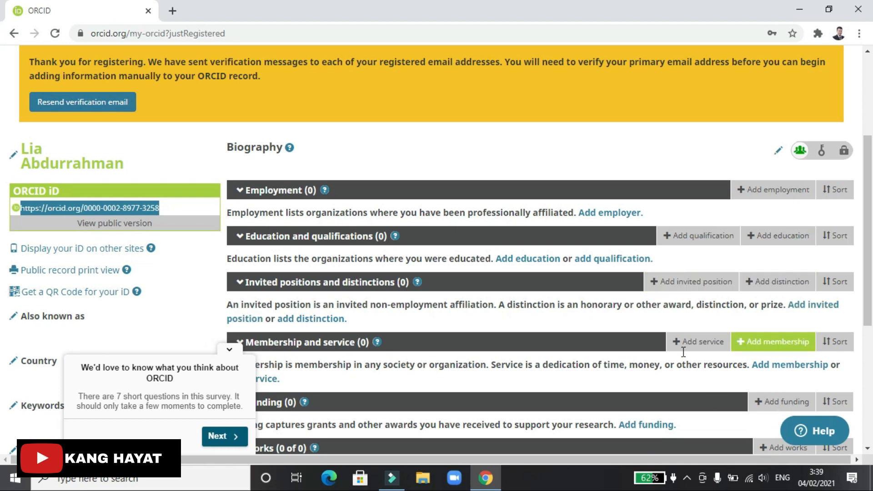
{"action": "scroll", "coordinate": [392, 296], "scroll_direction": "down", "scroll_amount": 2}
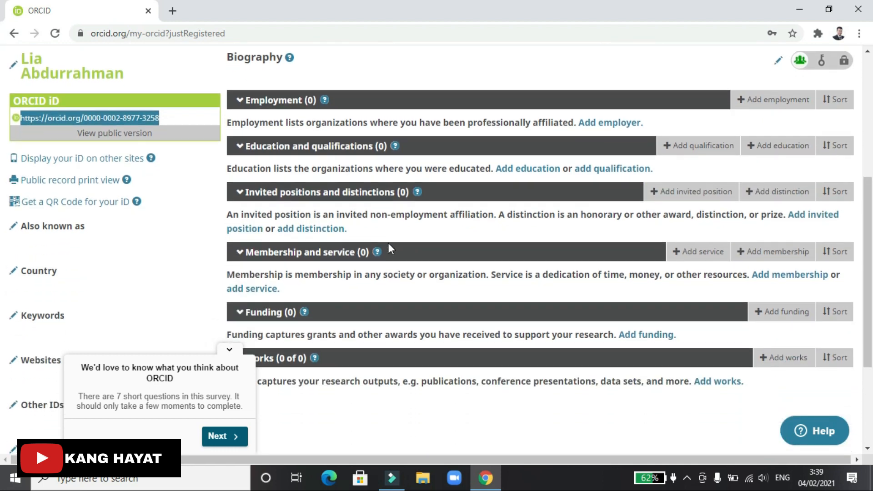
{"action": "scroll", "coordinate": [388, 242], "scroll_direction": "down", "scroll_amount": 2}
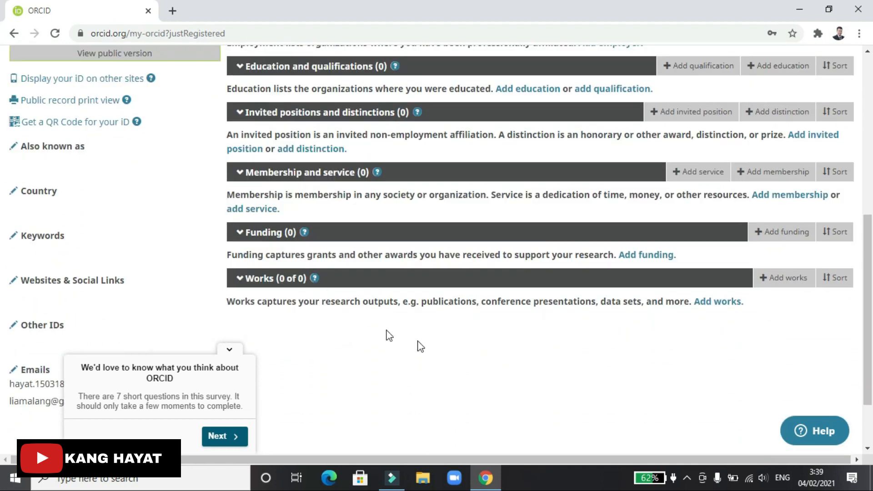
{"action": "scroll", "coordinate": [459, 384], "scroll_direction": "up", "scroll_amount": 4}
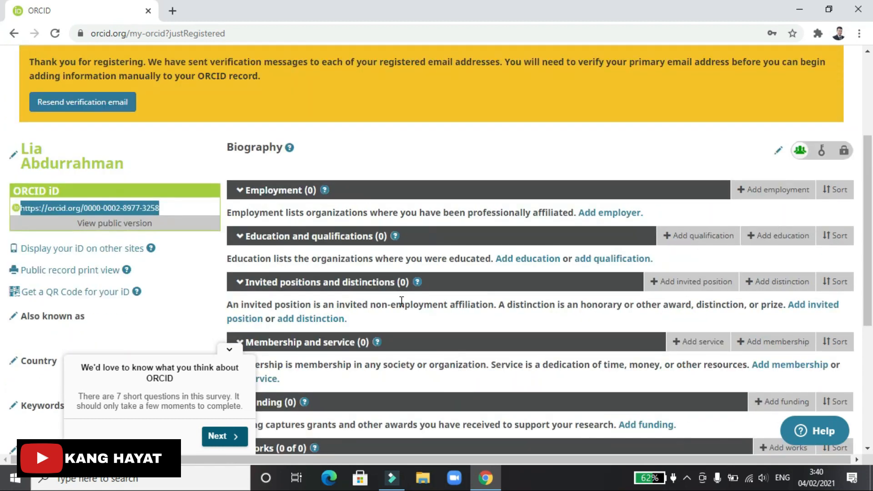